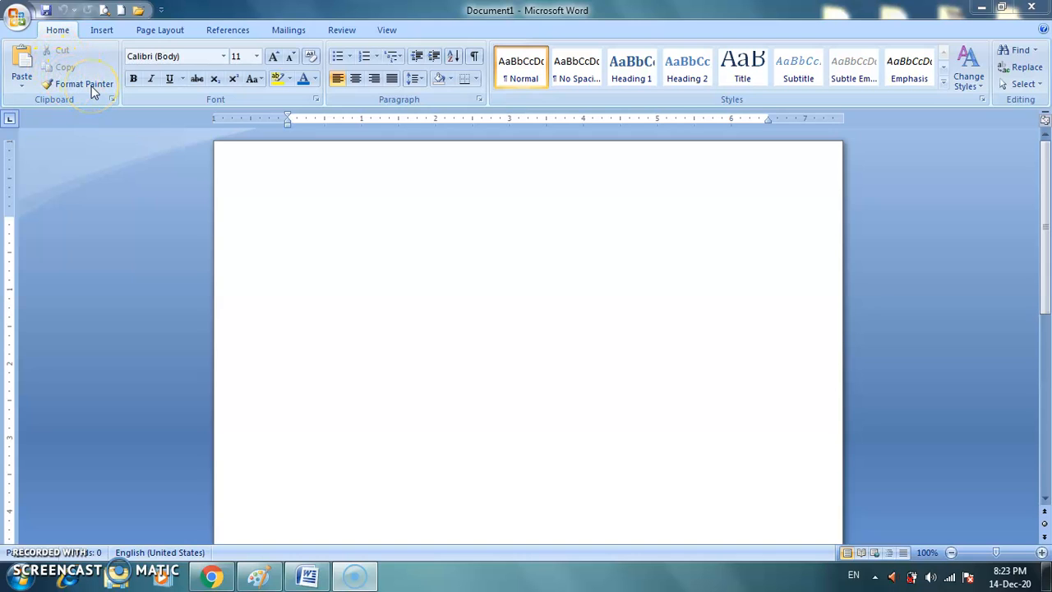
Write the sentence "I live in India." at the start of the blank document
{"action": "left_click", "coordinate": [336, 251]}
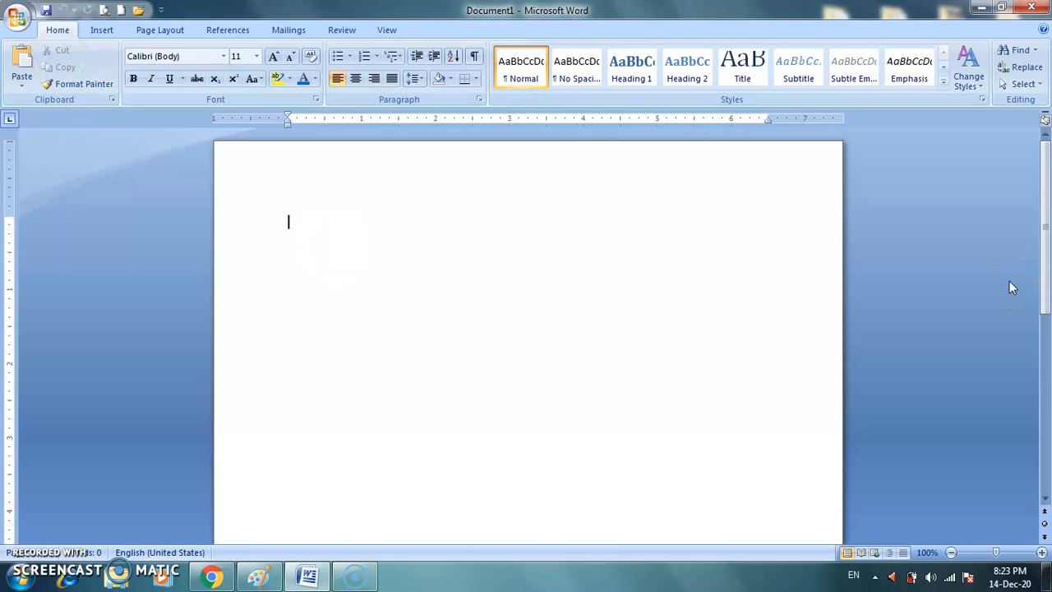
{"action": "type", "text": "I lov"}
{"action": "key", "text": "BackSpace"}
{"action": "key", "text": "BackSpace"}
{"action": "key", "text": "BackSpace"}
{"action": "type", "text": "ive in India."}
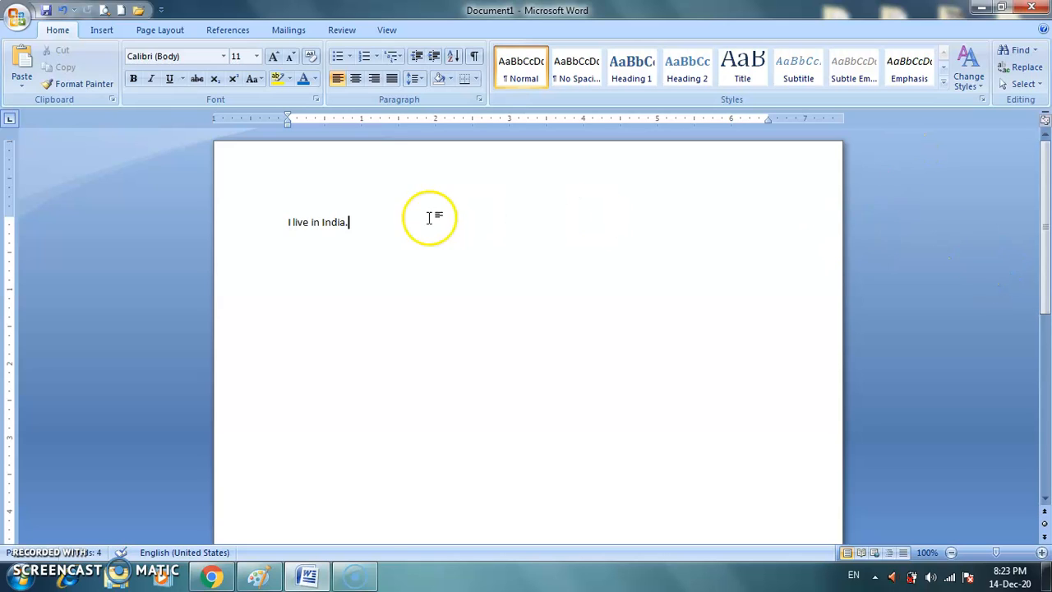
Enlarge the whole sentence to font size 26
{"action": "left_click_drag", "start_coordinate": [349, 222], "coordinate": [289, 222]}
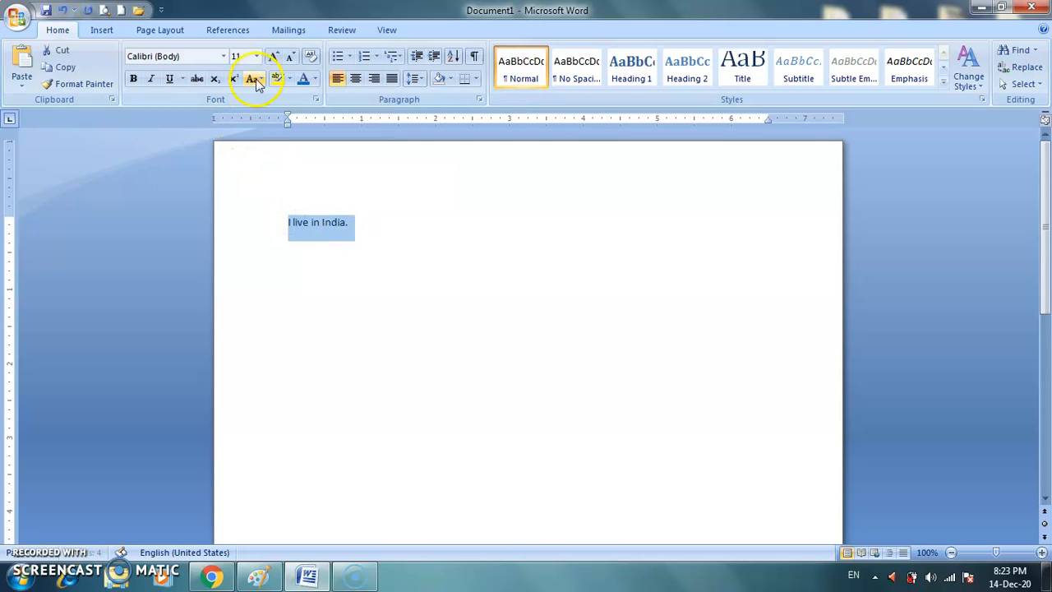
{"action": "left_click", "coordinate": [273, 57]}
{"action": "left_click", "coordinate": [273, 57]}
{"action": "left_click", "coordinate": [273, 57]}
{"action": "left_click", "coordinate": [273, 58]}
{"action": "left_click", "coordinate": [273, 58]}
{"action": "left_click", "coordinate": [273, 57]}
{"action": "left_click", "coordinate": [273, 58]}
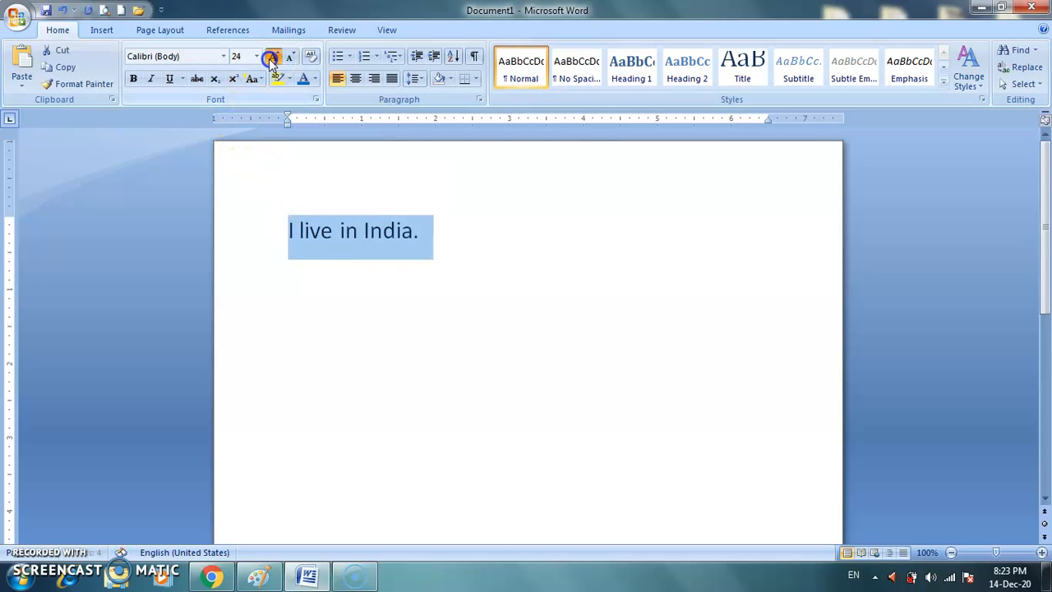
{"action": "left_click", "coordinate": [273, 58]}
{"action": "left_click", "coordinate": [458, 229]}
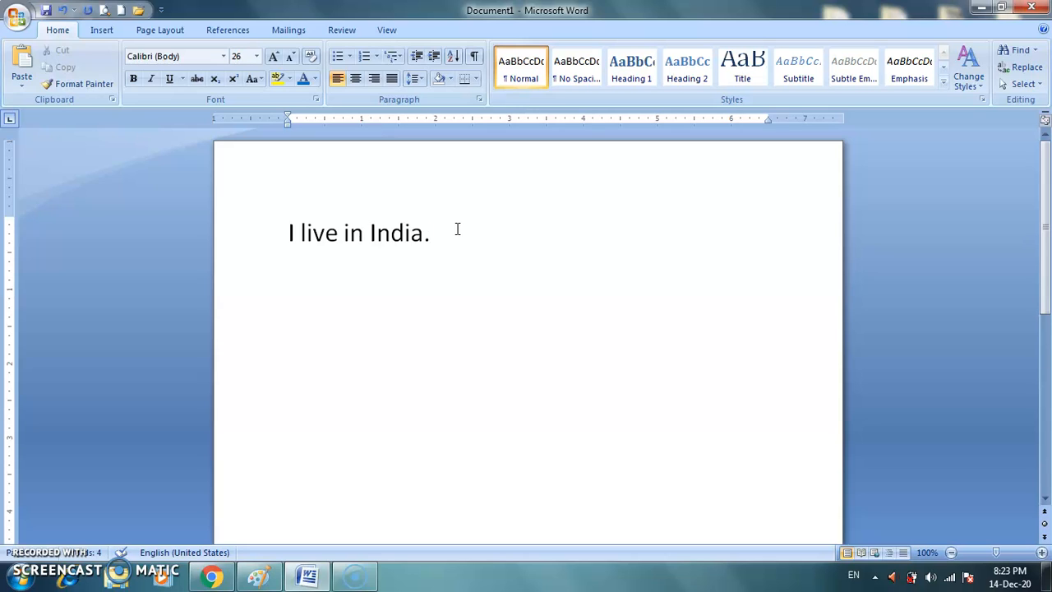
{"action": "left_click", "coordinate": [450, 233]}
{"action": "left_click", "coordinate": [440, 237]}
{"action": "left_click", "coordinate": [444, 234]}
{"action": "left_click_drag", "start_coordinate": [444, 233], "coordinate": [275, 232]}
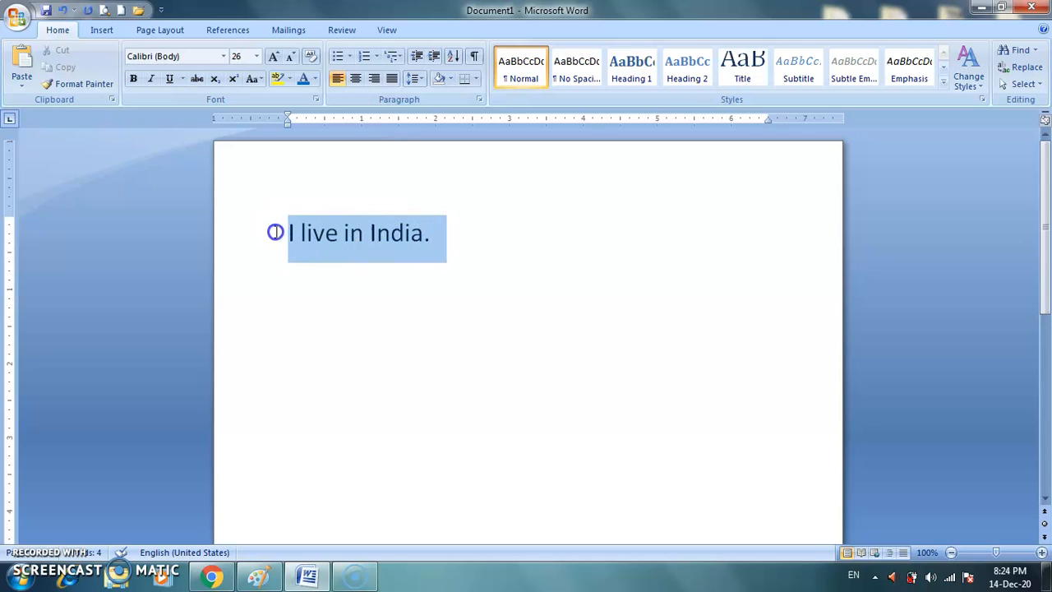
{"action": "left_click", "coordinate": [316, 301]}
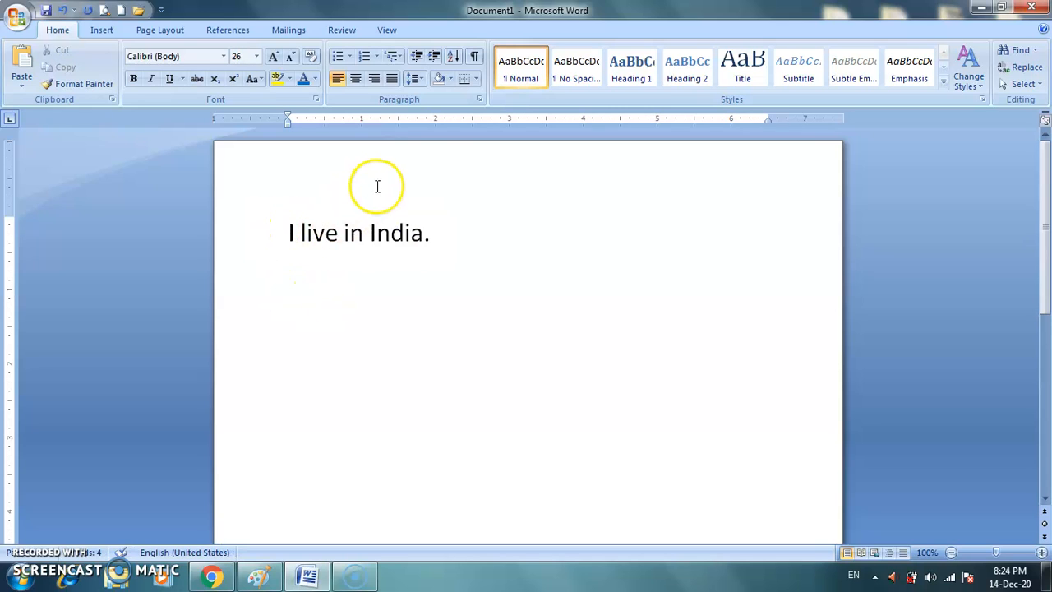
{"action": "left_click", "coordinate": [256, 236]}
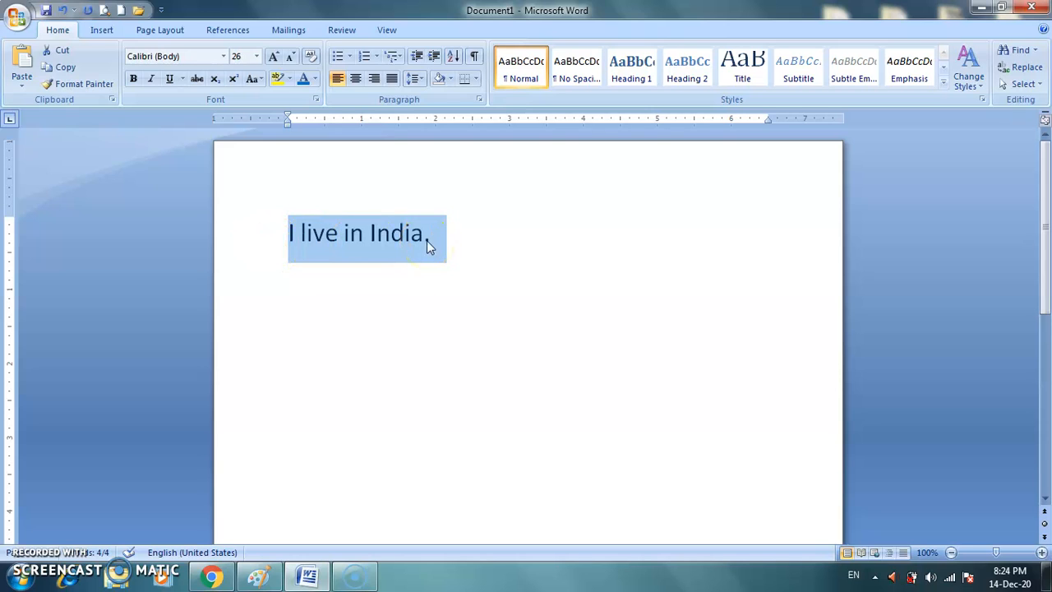
{"action": "left_click", "coordinate": [67, 69]}
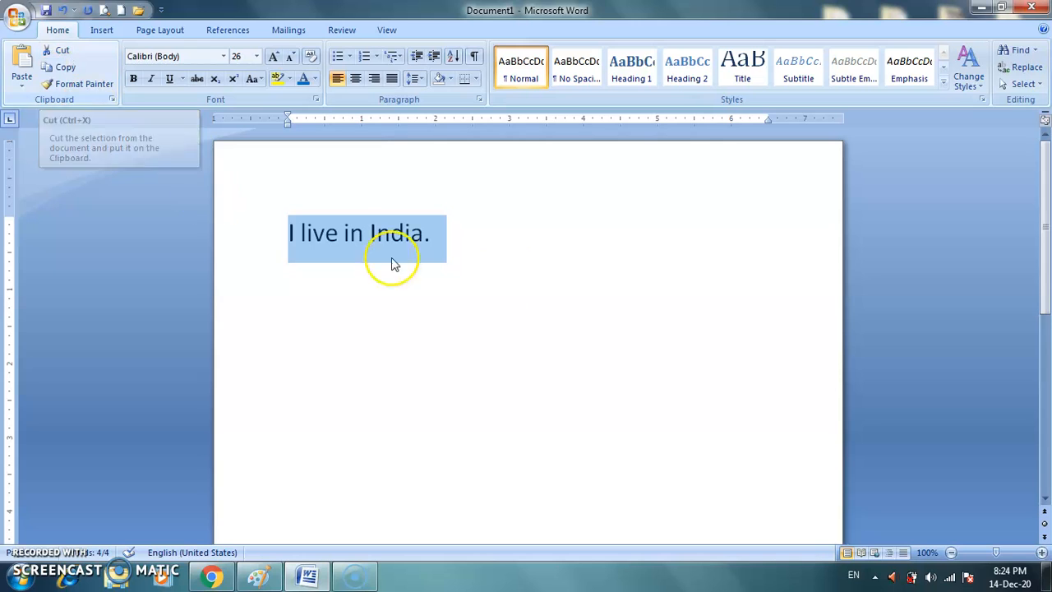
{"action": "left_click", "coordinate": [504, 272]}
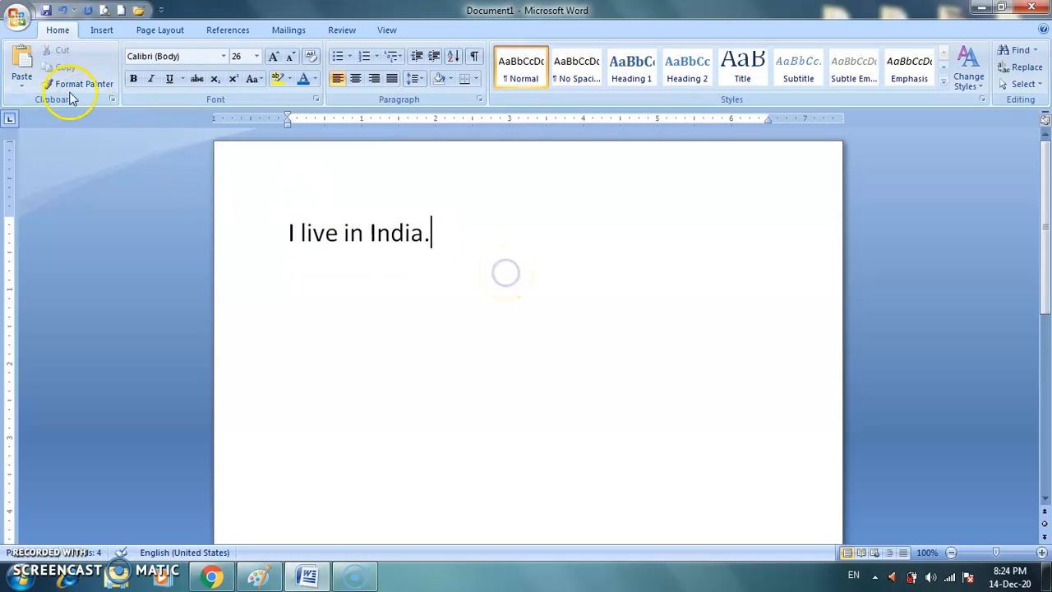
{"action": "left_click_drag", "start_coordinate": [290, 236], "coordinate": [436, 242]}
{"action": "left_click", "coordinate": [439, 238]}
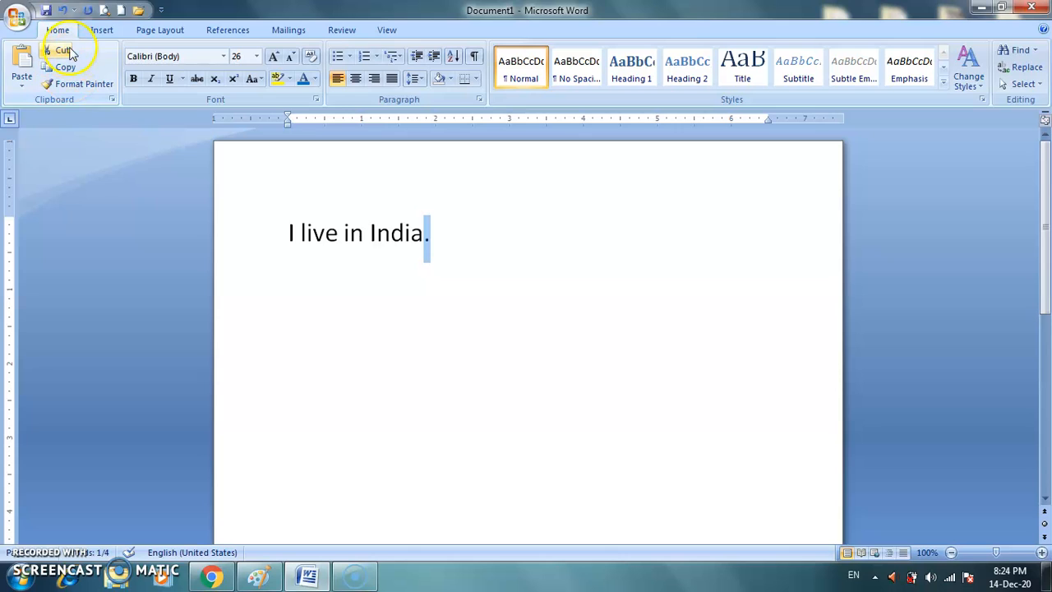
{"action": "left_click", "coordinate": [296, 251]}
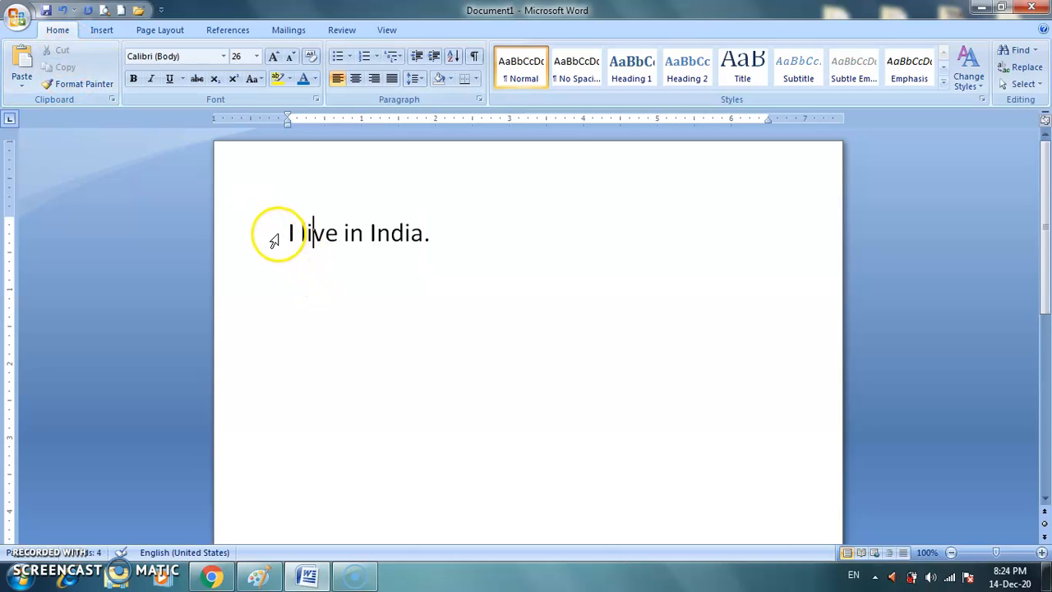
Copy the whole sentence and paste it six times, starting after a space at the end of the first line
{"action": "left_click_drag", "start_coordinate": [284, 234], "coordinate": [441, 237]}
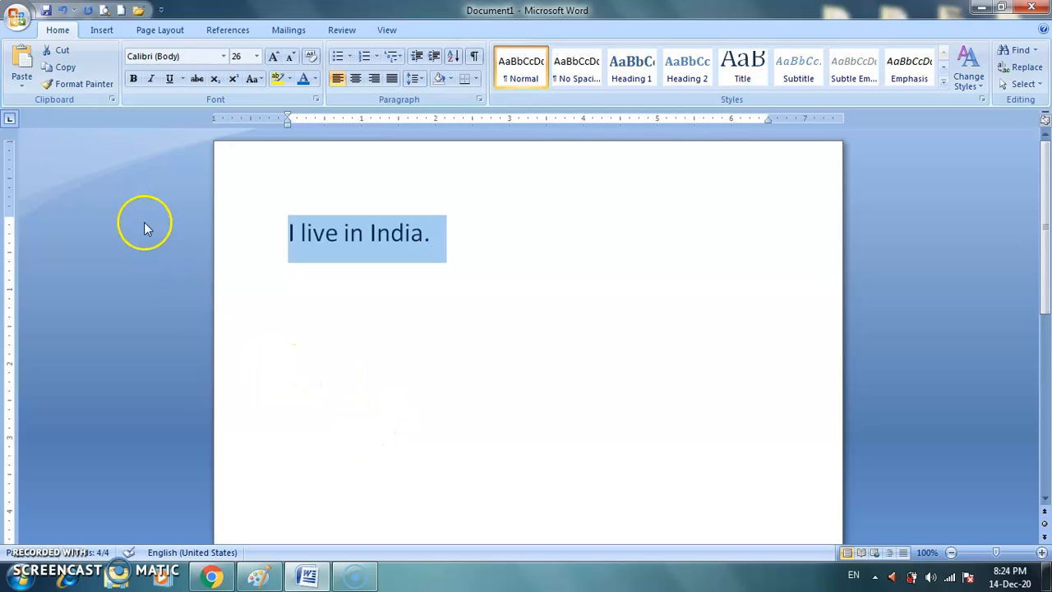
{"action": "left_click", "coordinate": [65, 71]}
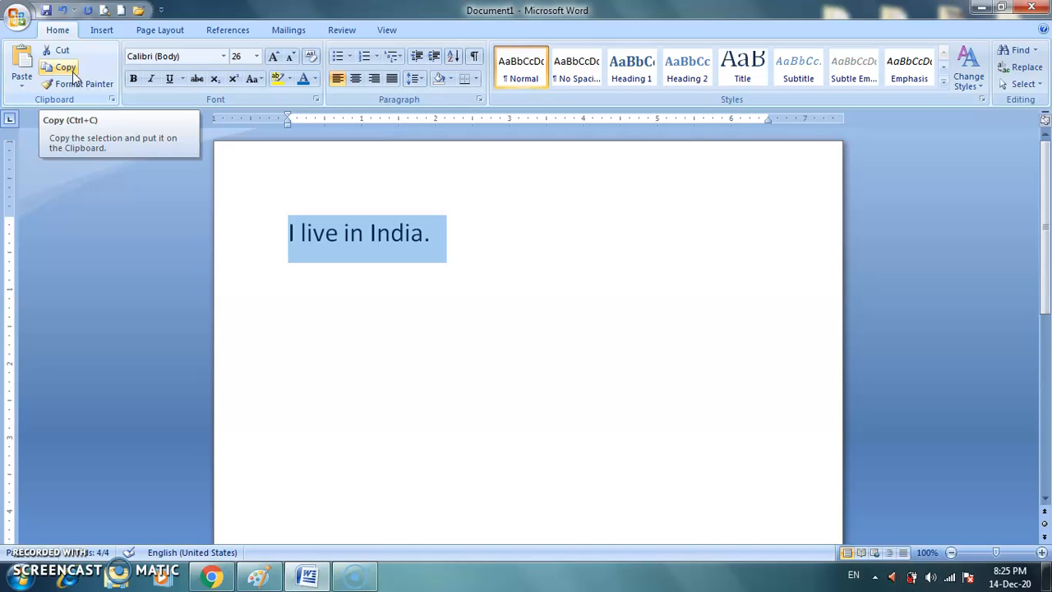
{"action": "left_click", "coordinate": [488, 245]}
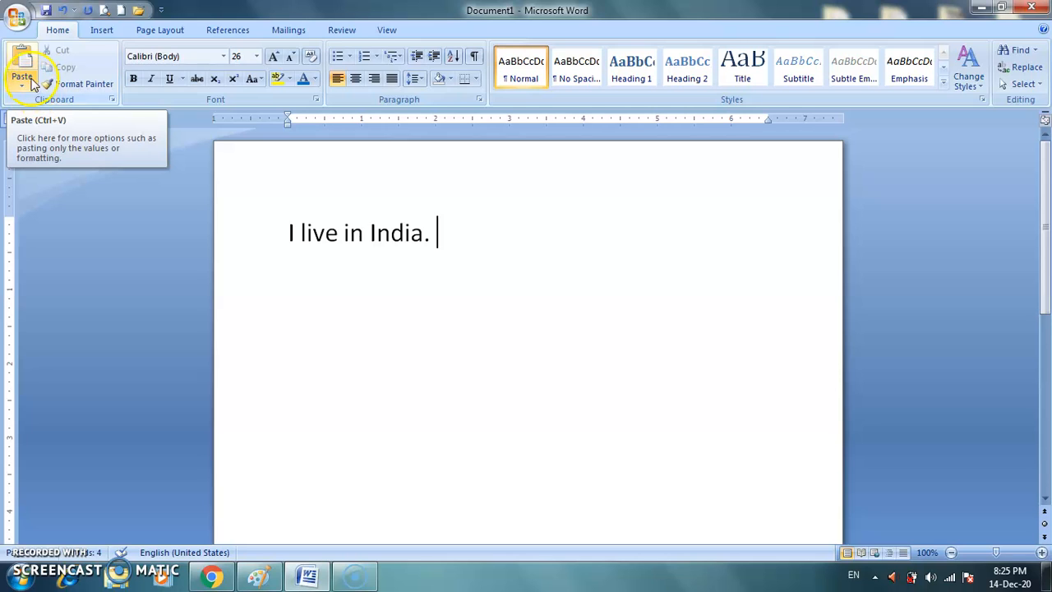
{"action": "left_click", "coordinate": [29, 60]}
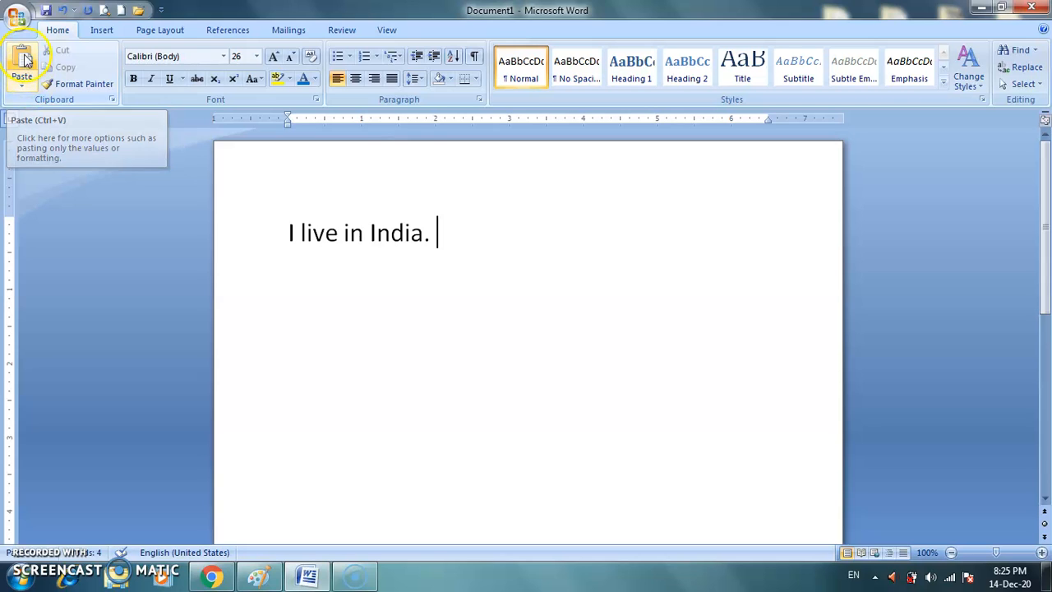
{"action": "left_click", "coordinate": [24, 60]}
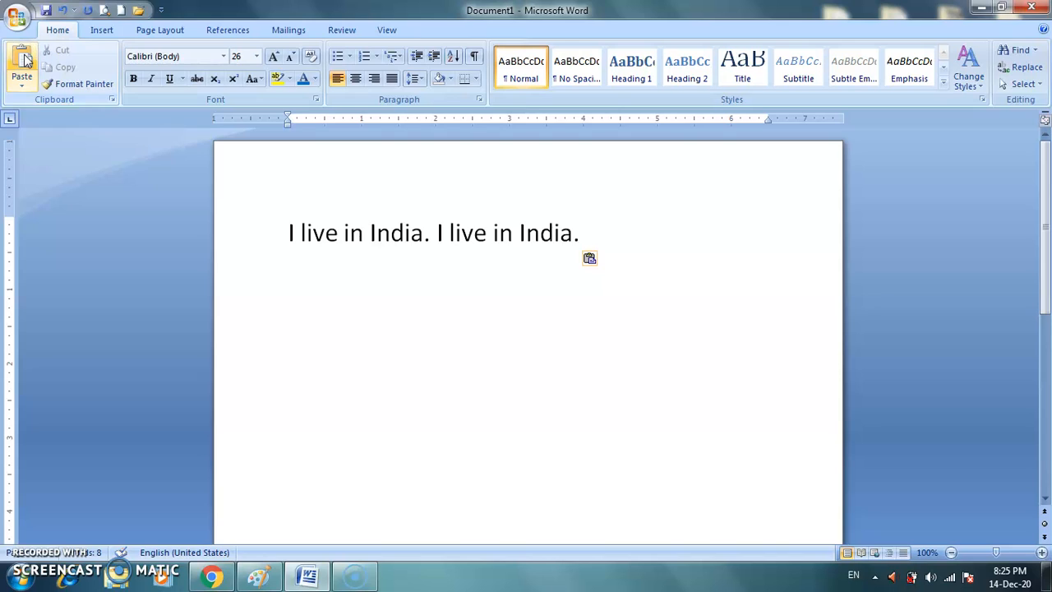
{"action": "left_click", "coordinate": [24, 59]}
{"action": "left_click", "coordinate": [24, 59]}
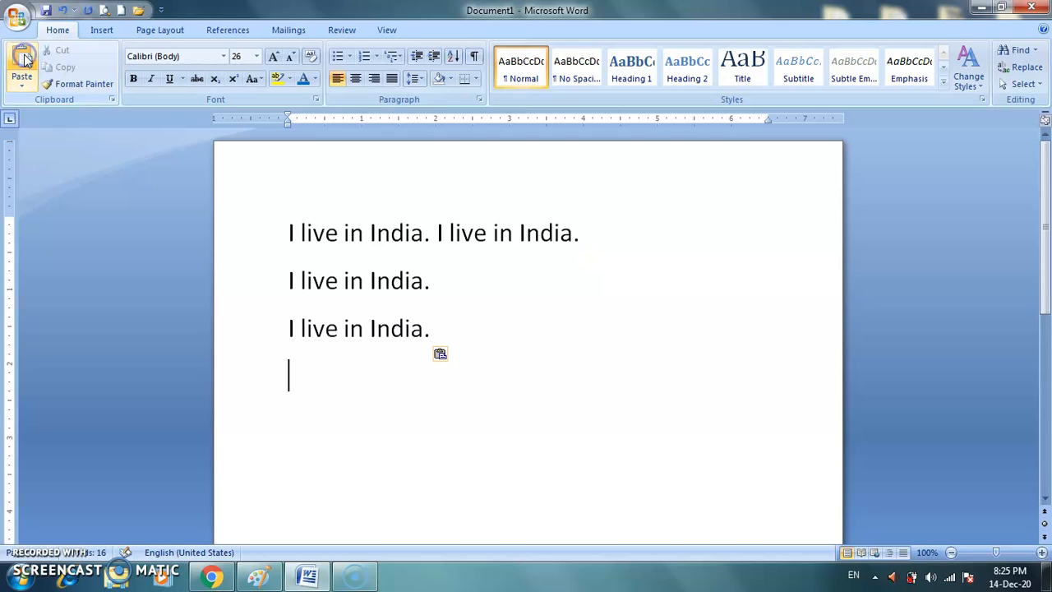
{"action": "left_click", "coordinate": [25, 59]}
{"action": "left_click", "coordinate": [24, 59]}
{"action": "left_click", "coordinate": [24, 59]}
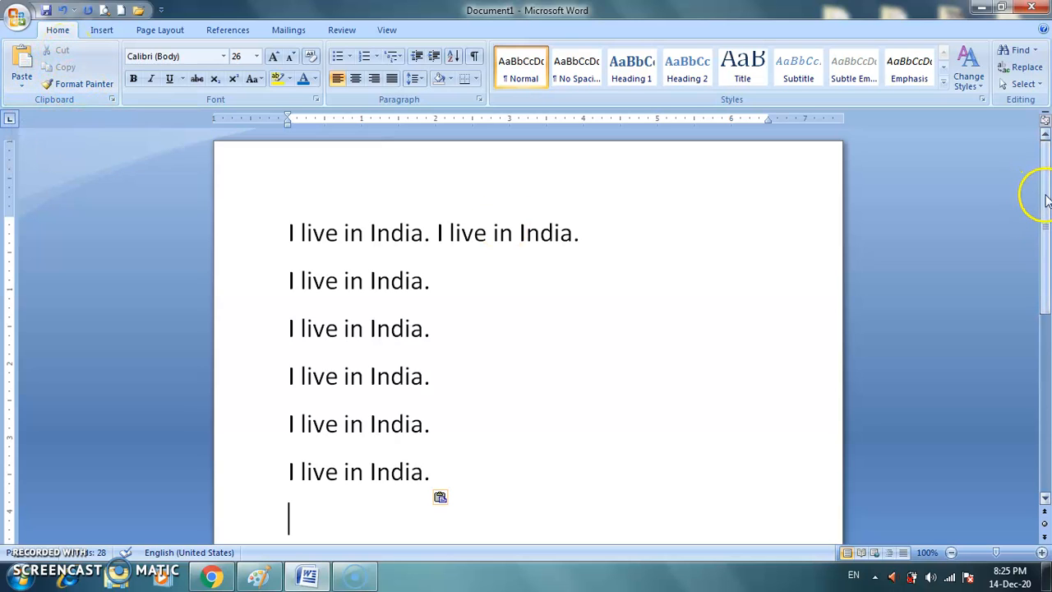
Paste four more copies of the sentence below the existing lines
{"action": "scroll", "coordinate": [1046, 200], "scroll_direction": "down", "scroll_amount": 2}
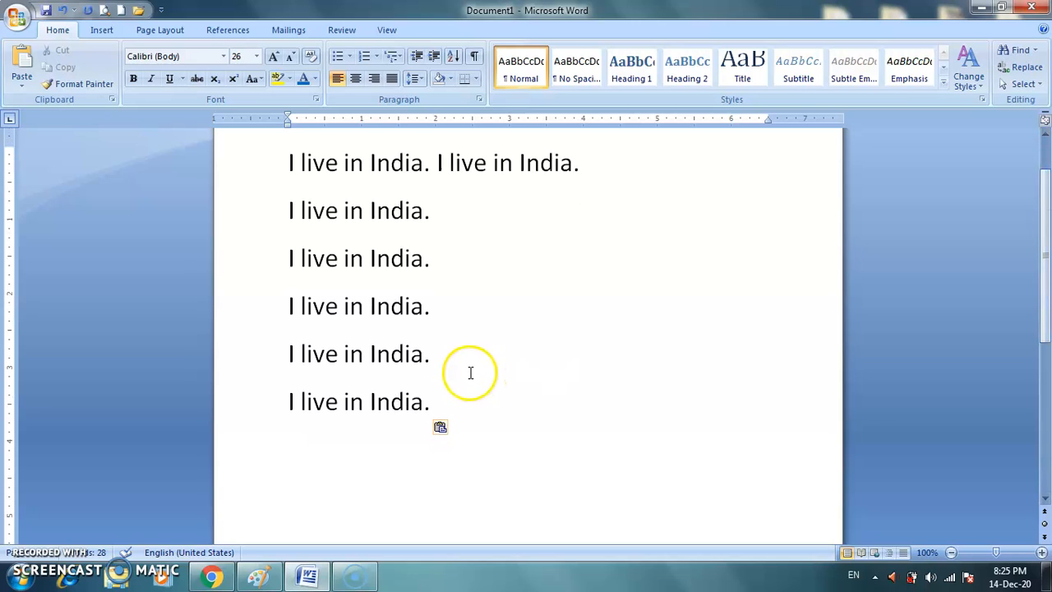
{"action": "left_click", "coordinate": [22, 62]}
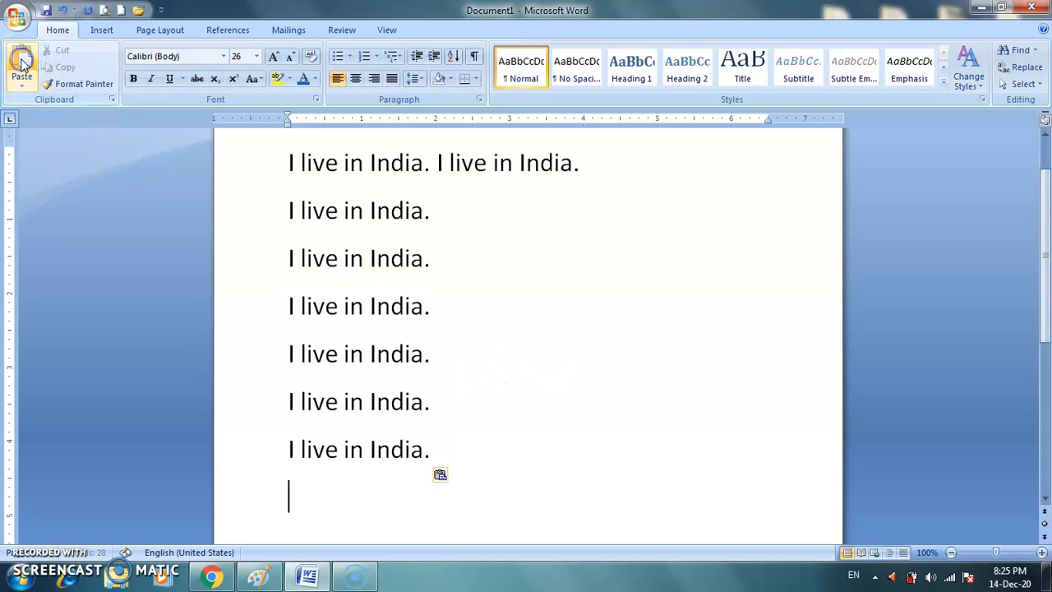
{"action": "left_click", "coordinate": [22, 61]}
{"action": "left_click", "coordinate": [22, 61]}
{"action": "left_click", "coordinate": [22, 61]}
{"action": "left_click", "coordinate": [22, 61]}
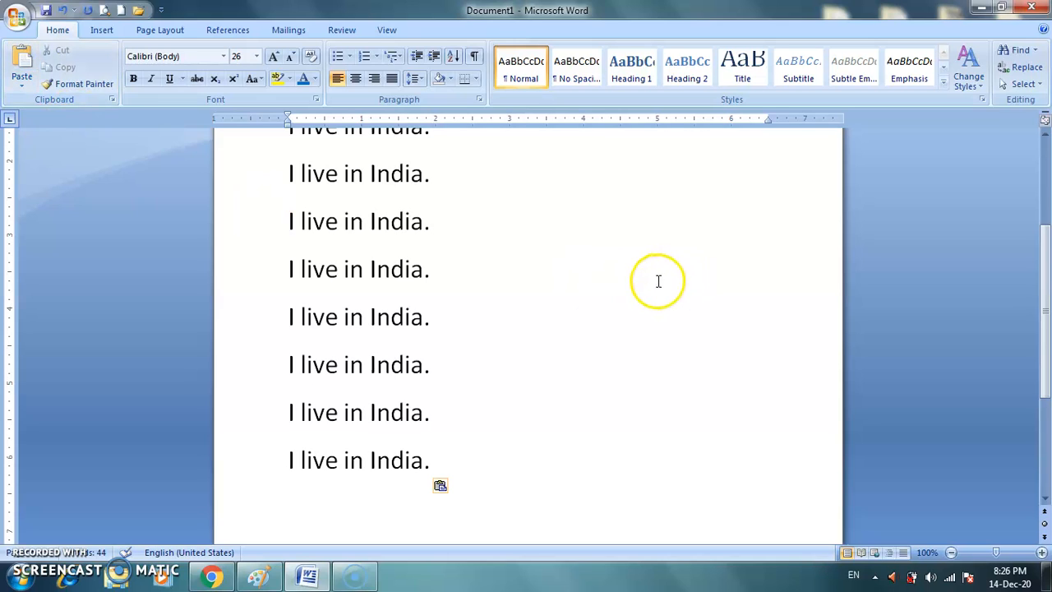
Close the document without saving the changes and start Microsoft Office Word 2007 again with a blank document
{"action": "left_click", "coordinate": [1032, 8]}
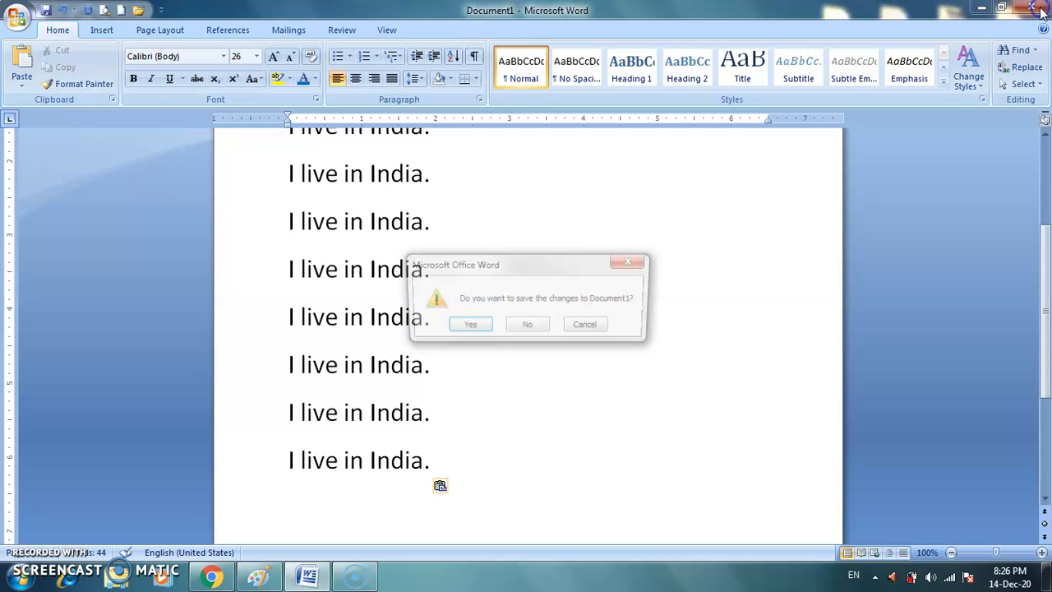
{"action": "left_click", "coordinate": [531, 330]}
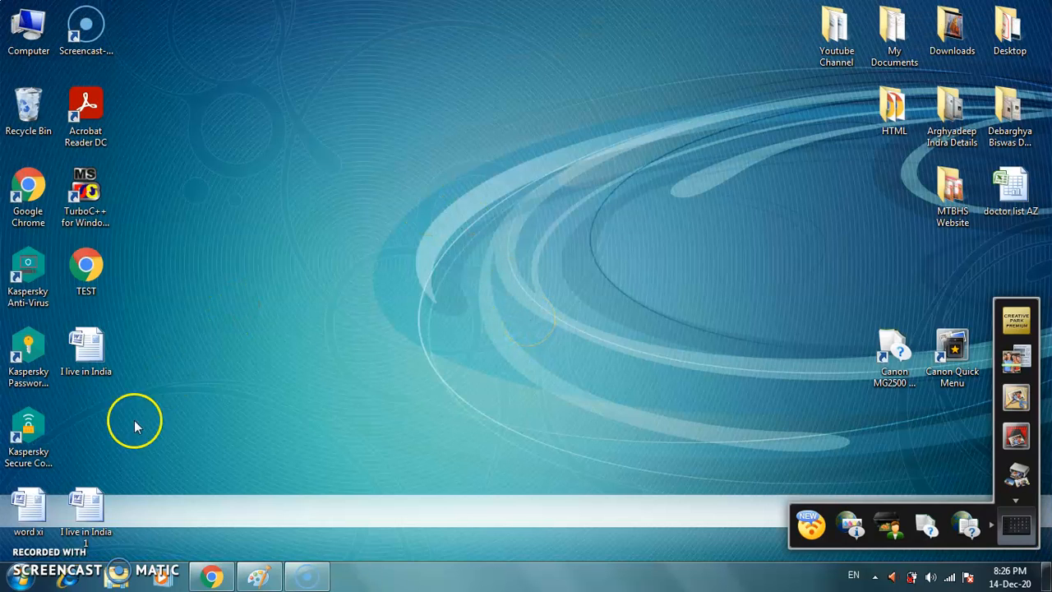
{"action": "left_click", "coordinate": [23, 580]}
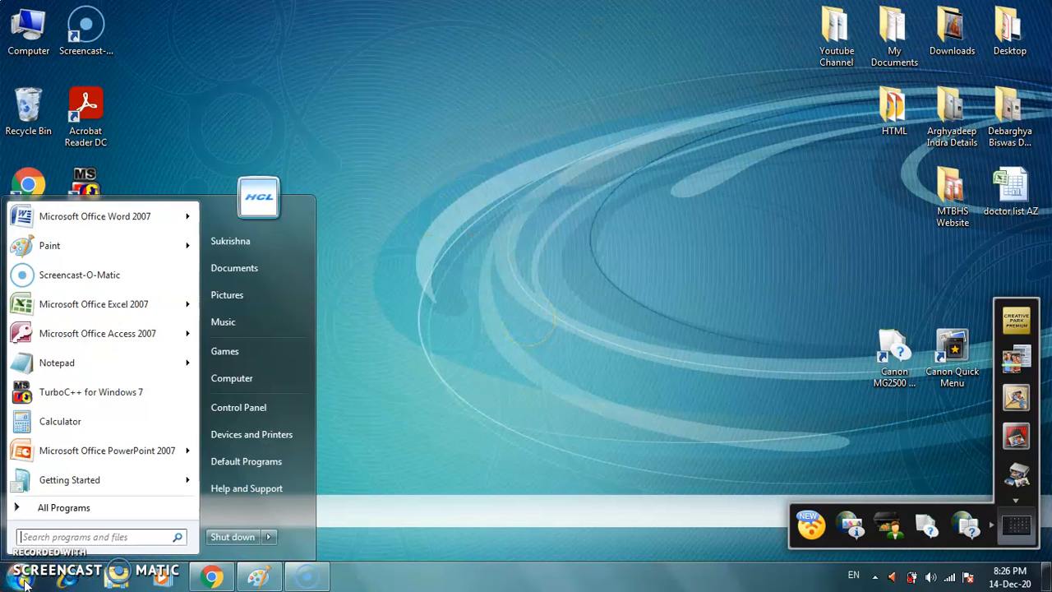
{"action": "left_click", "coordinate": [84, 221]}
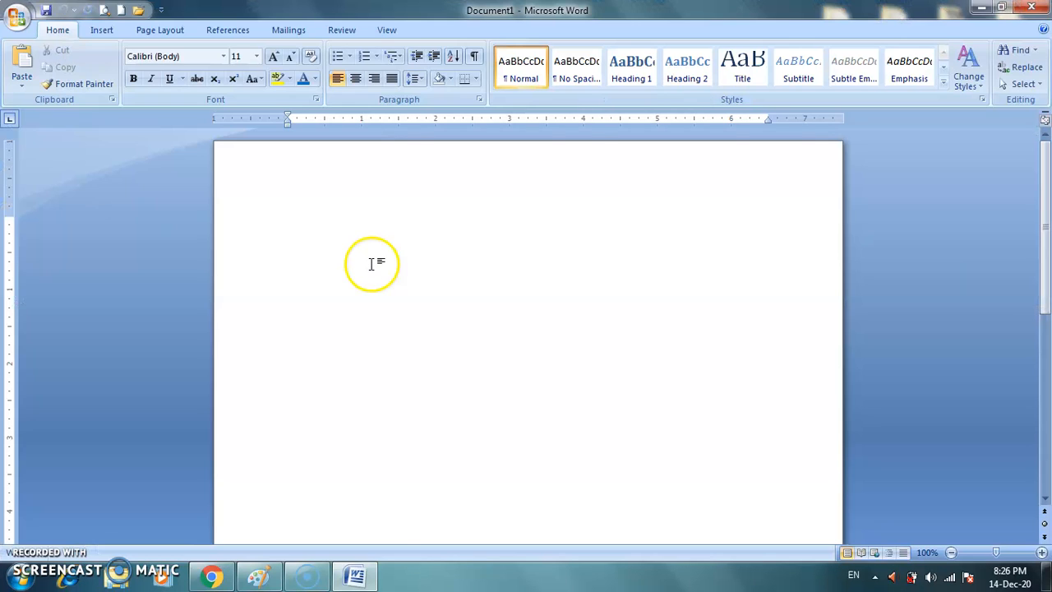
Paste the copied sentence four times into the new blank document
{"action": "left_click", "coordinate": [23, 68]}
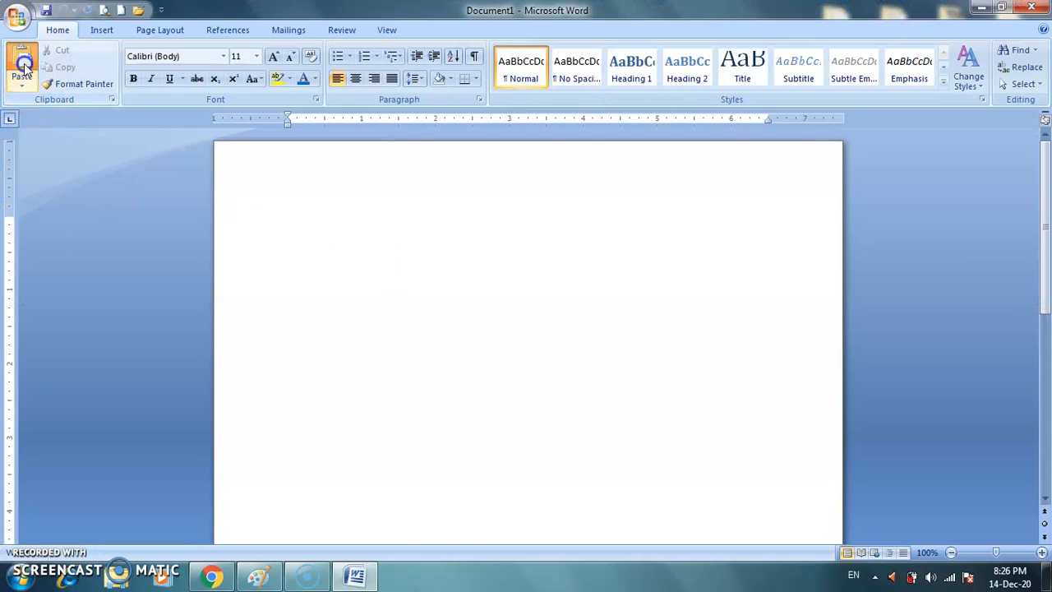
{"action": "left_click", "coordinate": [23, 68]}
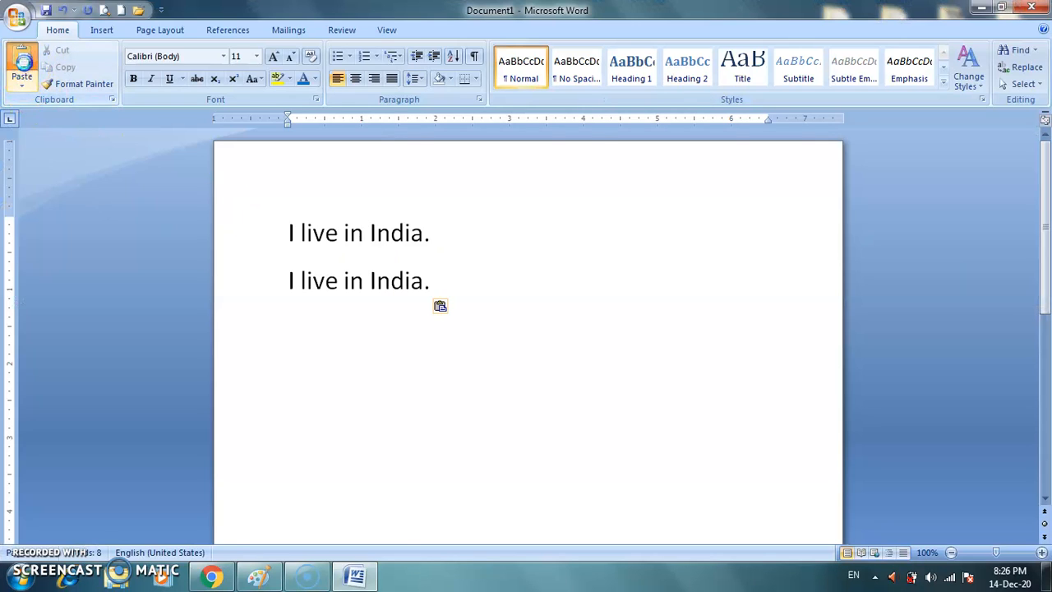
{"action": "left_click", "coordinate": [23, 68]}
{"action": "left_click", "coordinate": [23, 68]}
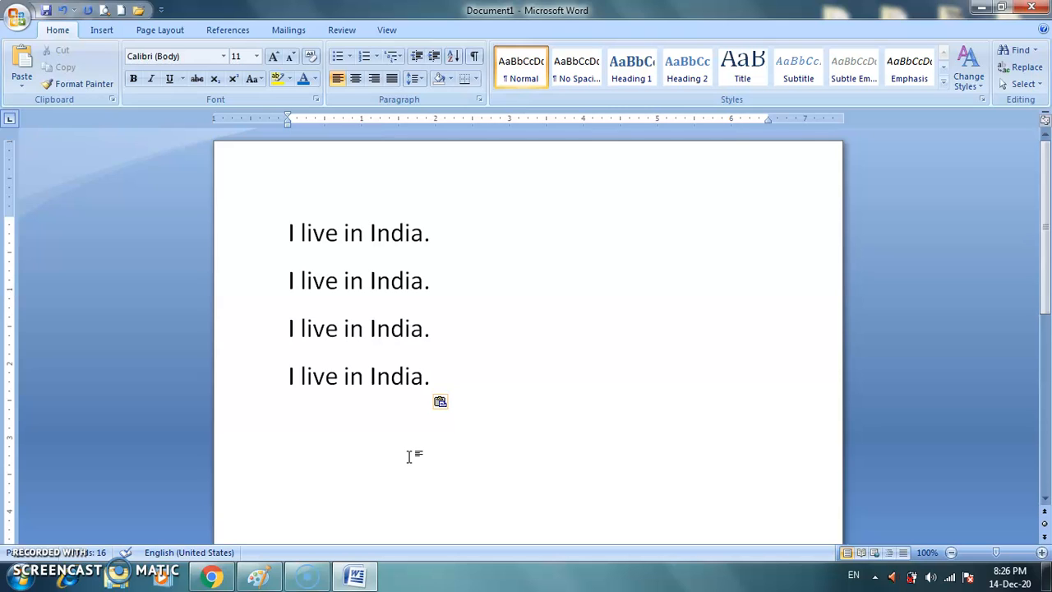
{"action": "left_click", "coordinate": [21, 80]}
{"action": "left_click", "coordinate": [45, 108]}
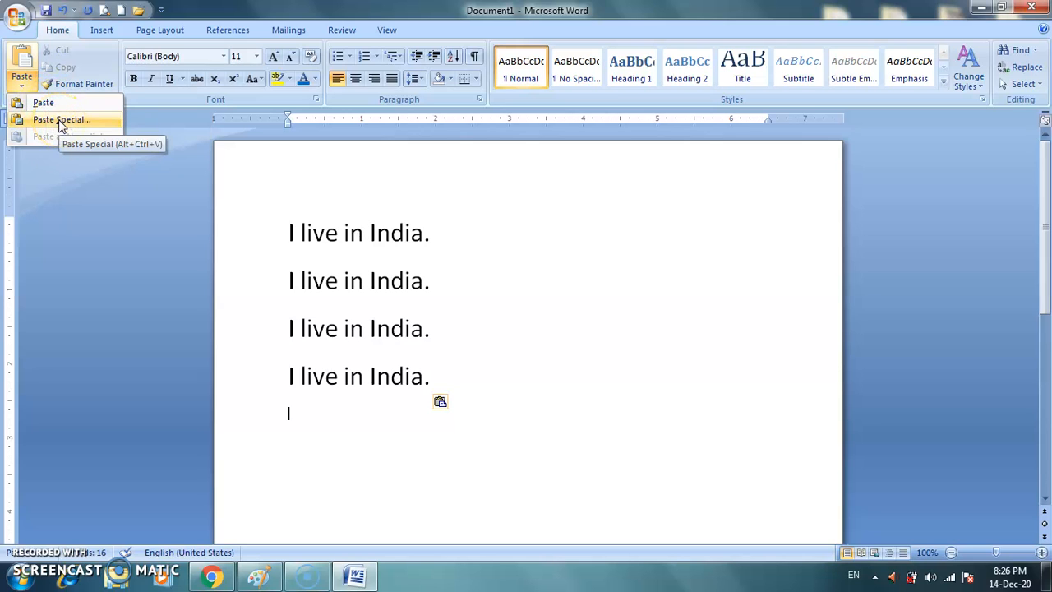
{"action": "left_click", "coordinate": [540, 239]}
{"action": "left_click", "coordinate": [458, 320]}
Delete the second, third and fourth sentences, and undo the deletion
{"action": "left_click_drag", "start_coordinate": [266, 285], "coordinate": [487, 378]}
{"action": "key", "text": "Delete"}
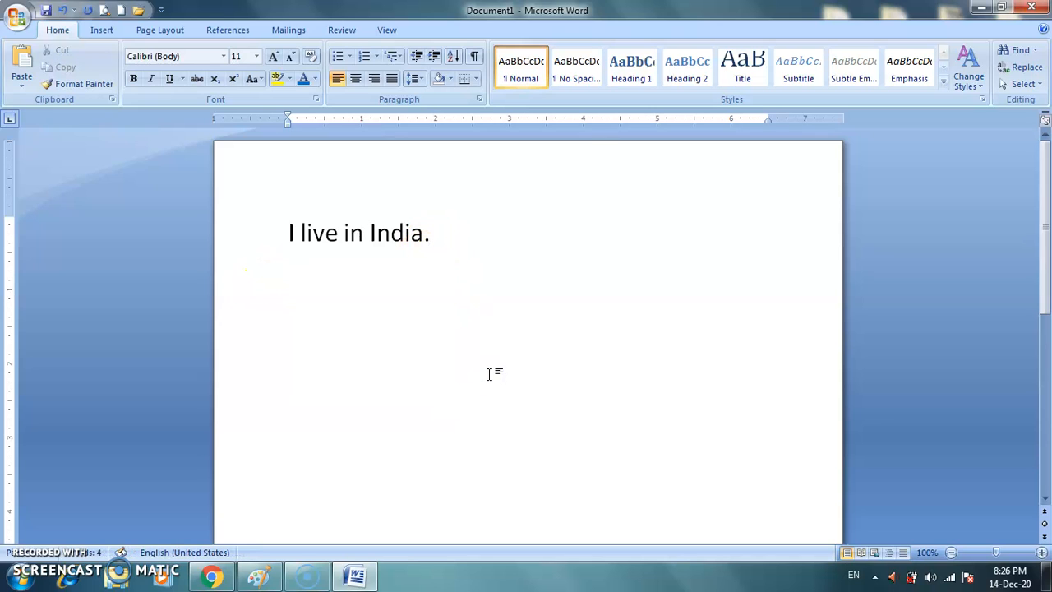
{"action": "key", "text": "ctrl+z"}
{"action": "left_click", "coordinate": [594, 359]}
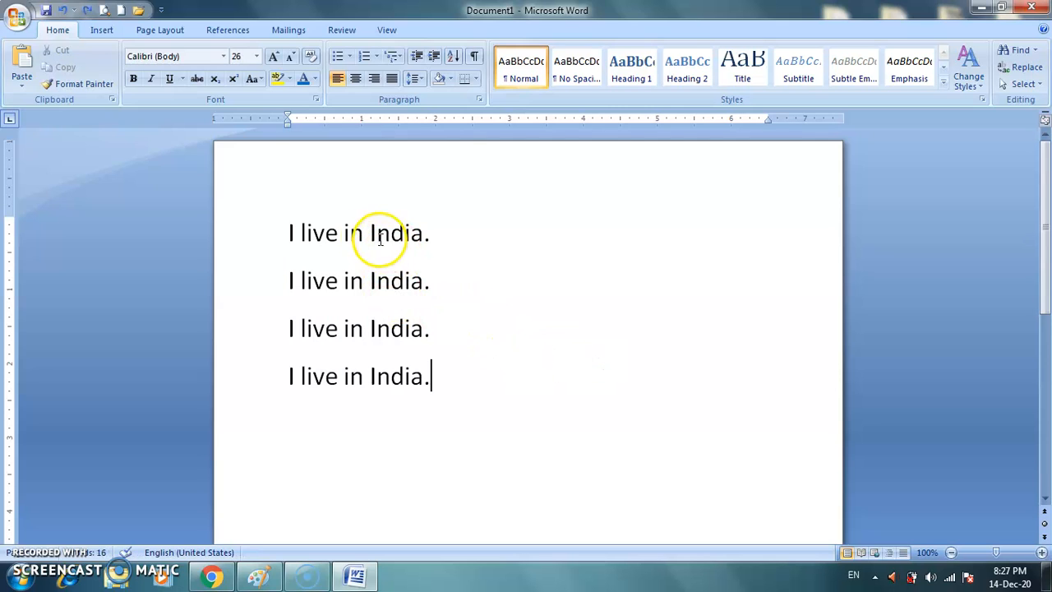
Cut the word "India" from the first sentence, paste it after the fourth sentence, and undo both changes
{"action": "left_click_drag", "start_coordinate": [370, 234], "coordinate": [418, 246]}
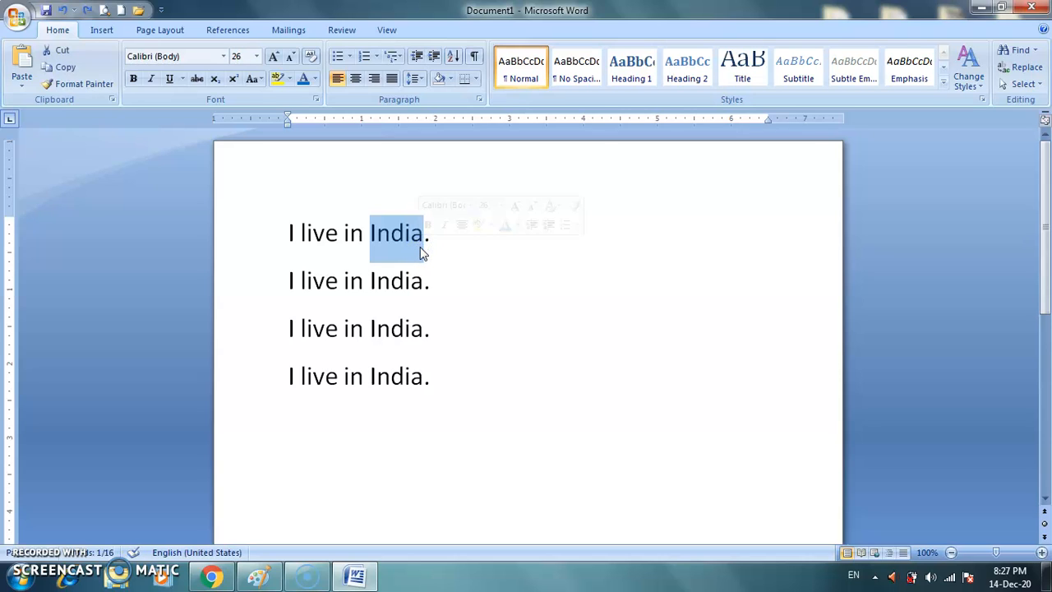
{"action": "left_click_drag", "start_coordinate": [418, 250], "coordinate": [400, 246]}
{"action": "left_click", "coordinate": [57, 53]}
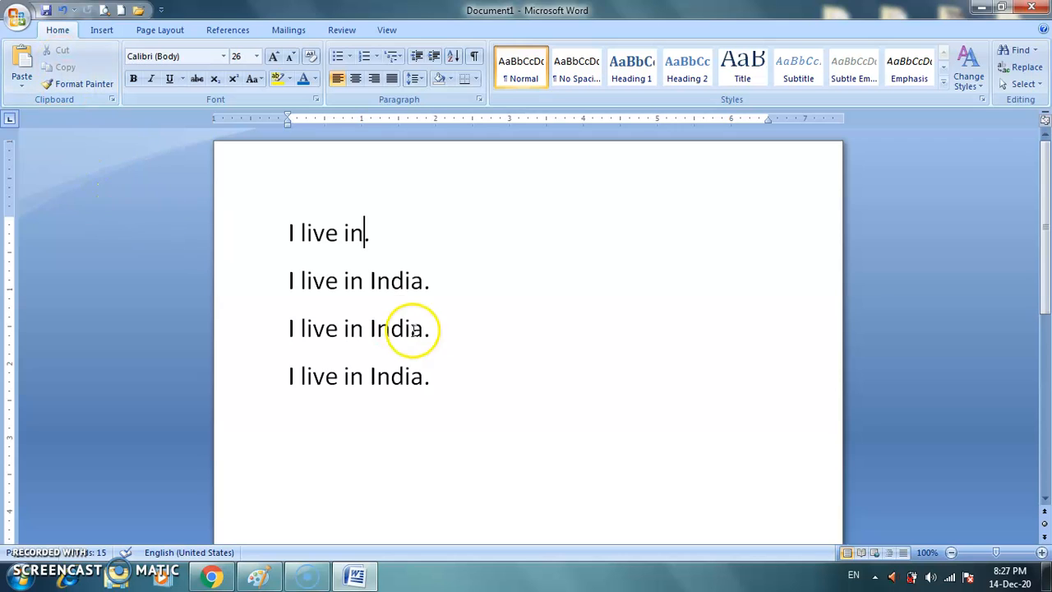
{"action": "left_click", "coordinate": [468, 371]}
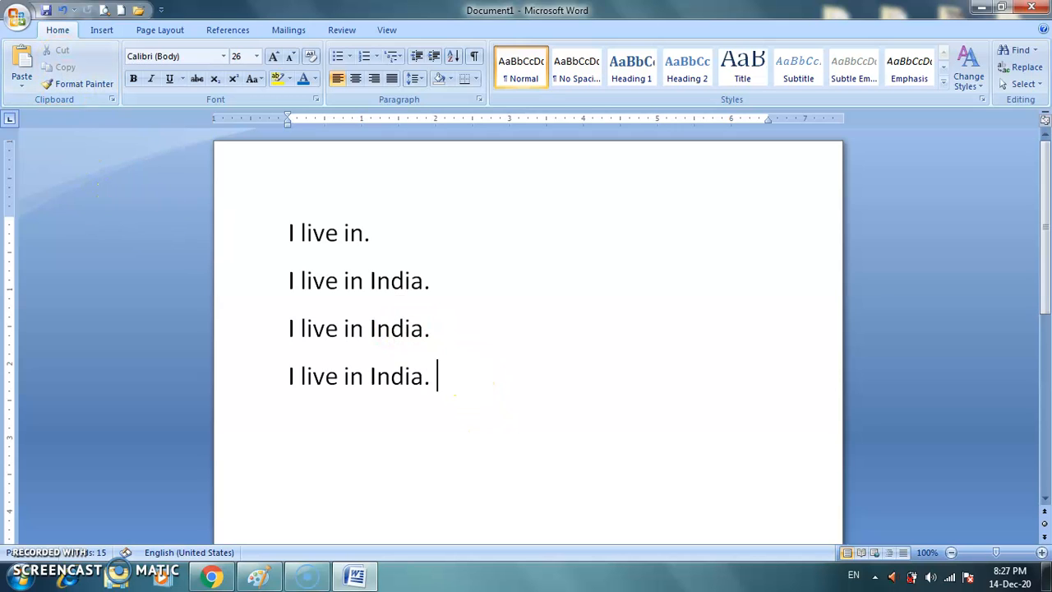
{"action": "left_click", "coordinate": [23, 59]}
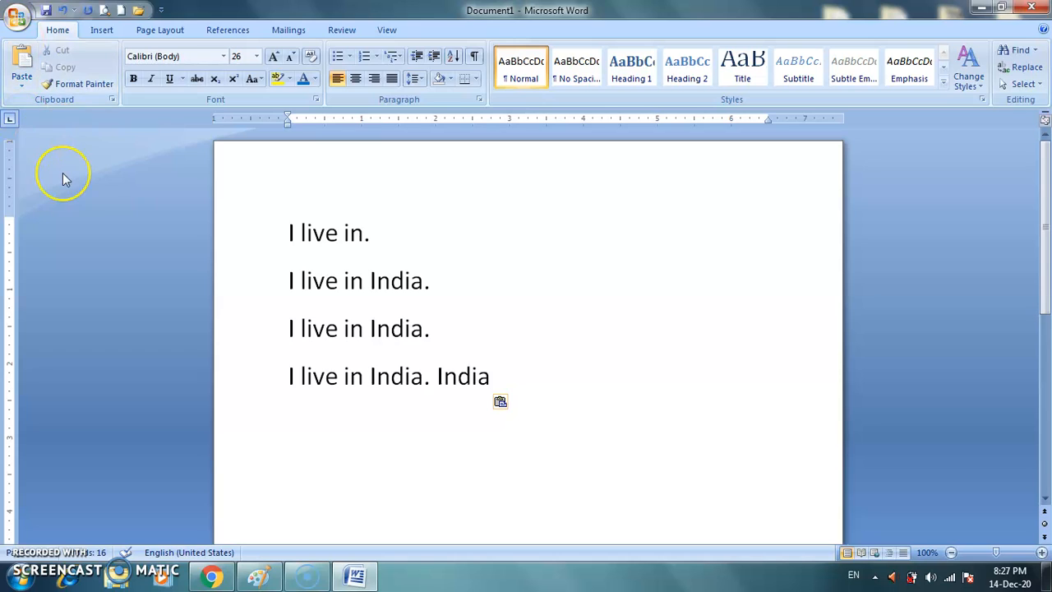
{"action": "key", "text": "ctrl+z"}
{"action": "key", "text": "ctrl+z"}
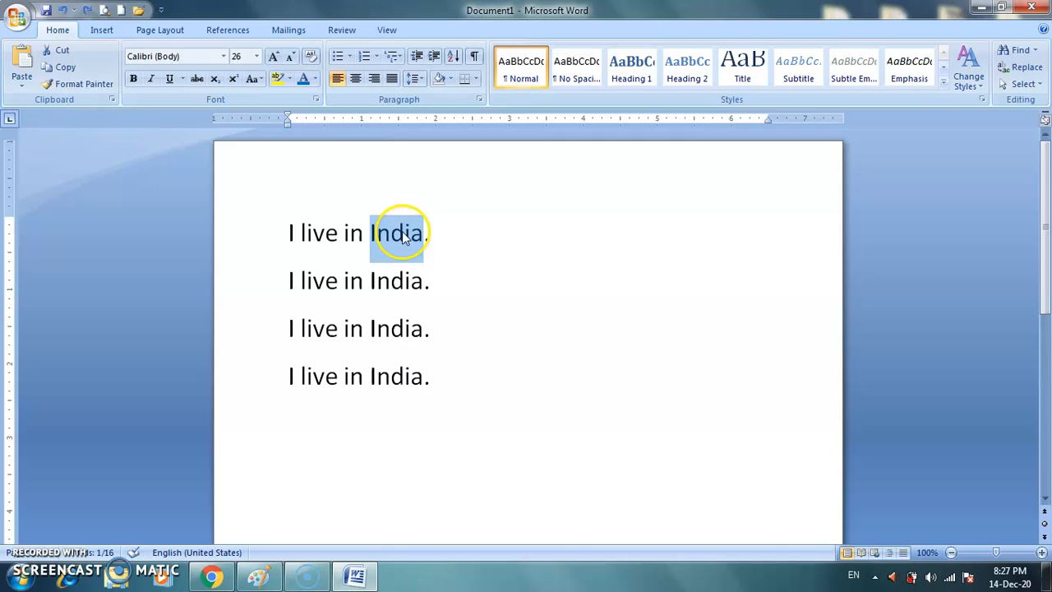
Copy the word "India" from the first sentence and paste it at the end of the fourth line
{"action": "left_click", "coordinate": [56, 69]}
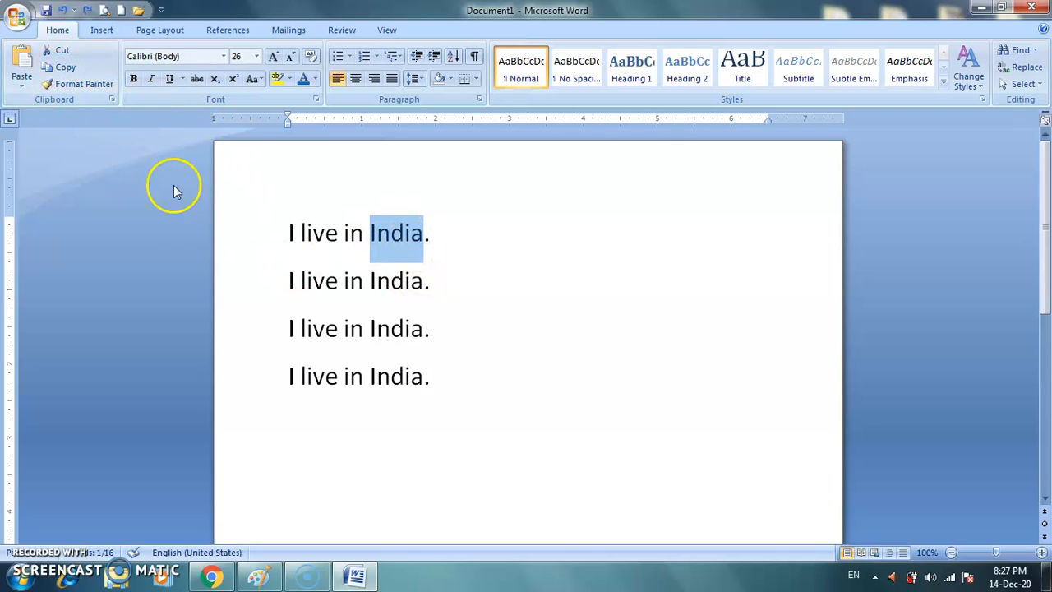
{"action": "left_click", "coordinate": [73, 69]}
{"action": "left_click", "coordinate": [453, 380]}
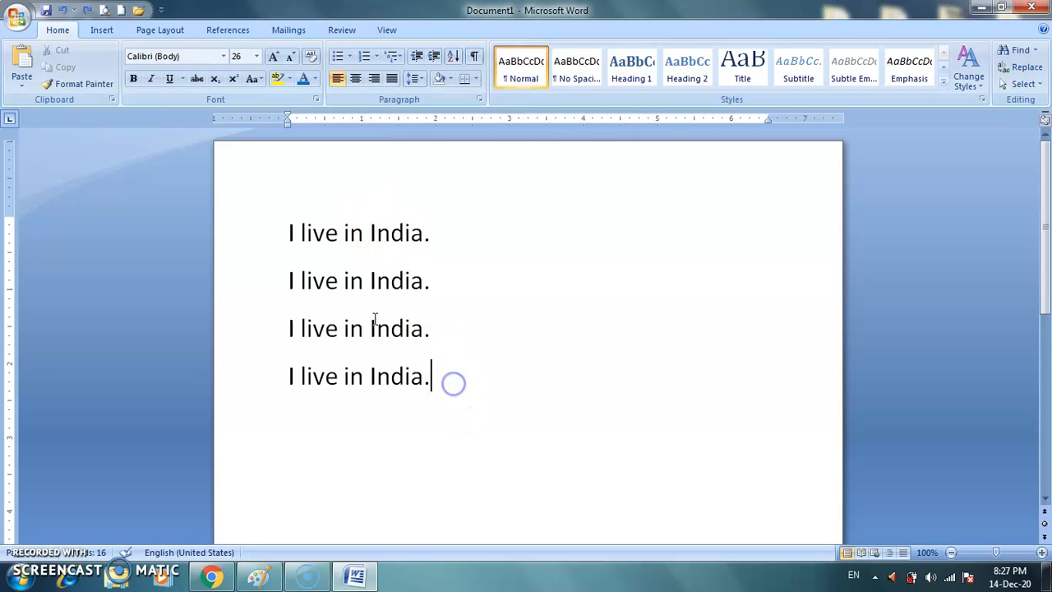
{"action": "left_click", "coordinate": [20, 65]}
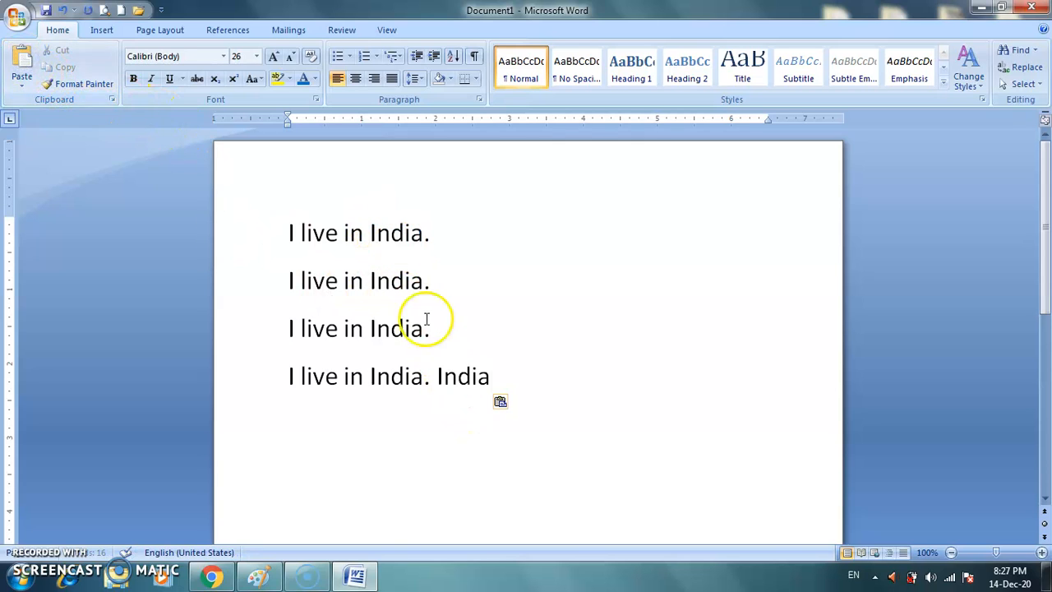
Cut "India" from the first sentence, paste it after the extra "India" on the fourth line, and undo this move
{"action": "left_click_drag", "start_coordinate": [373, 230], "coordinate": [424, 241]}
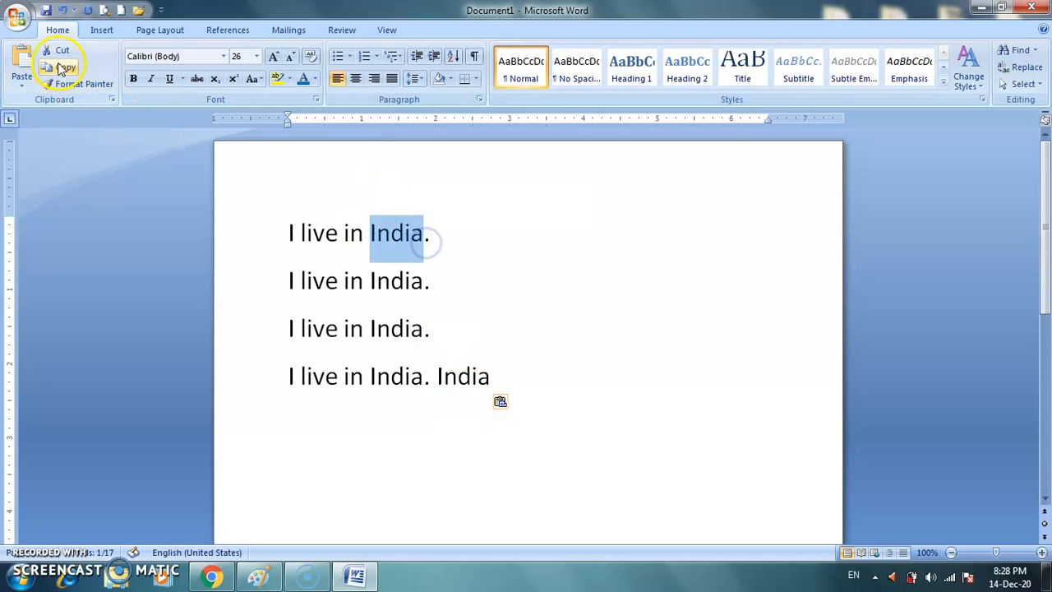
{"action": "left_click", "coordinate": [57, 50]}
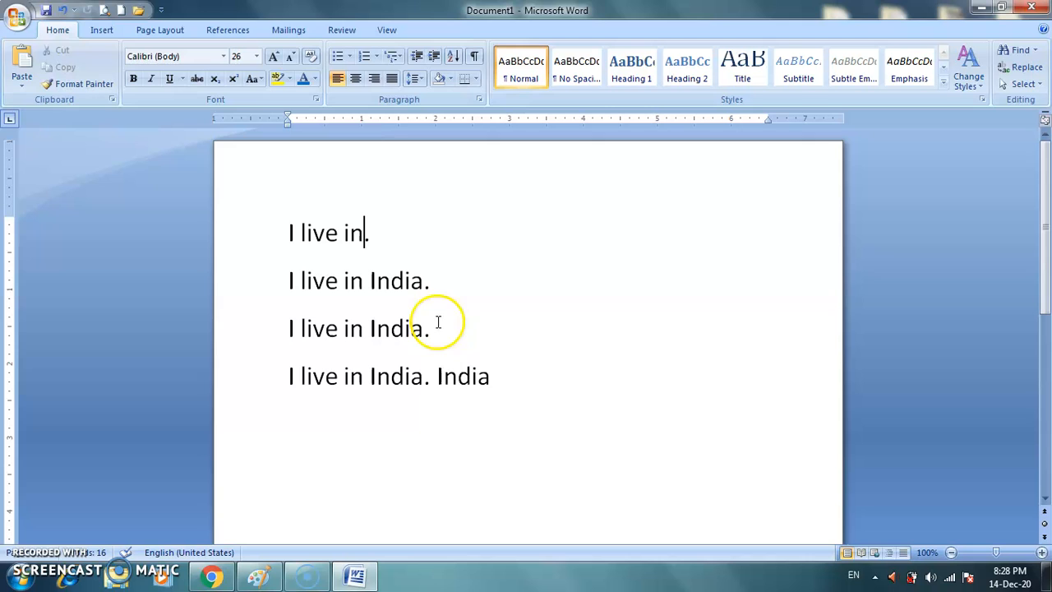
{"action": "left_click", "coordinate": [526, 393]}
{"action": "left_click", "coordinate": [22, 64]}
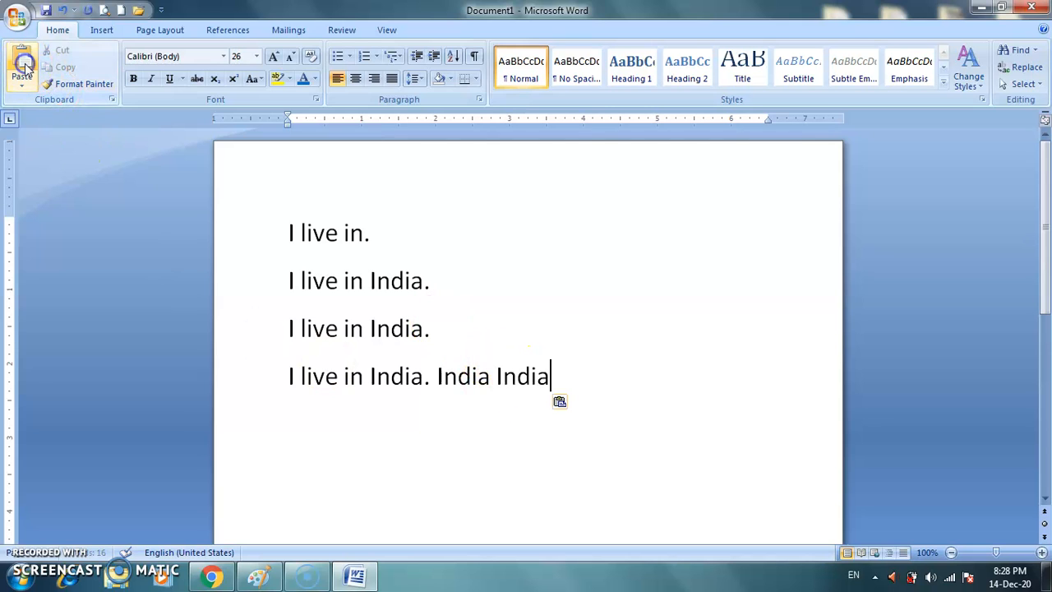
{"action": "left_click", "coordinate": [488, 309]}
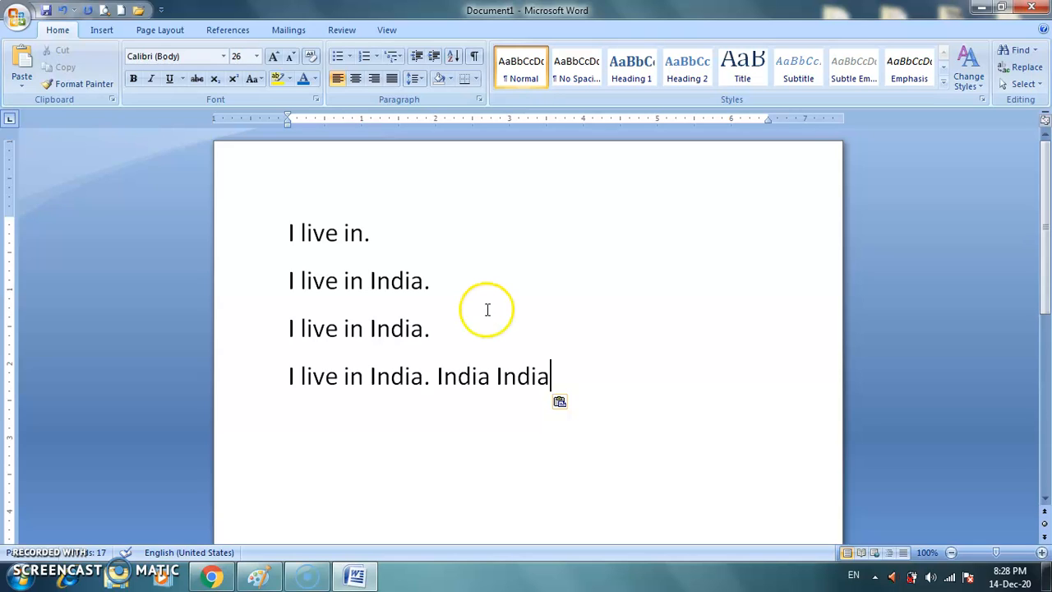
{"action": "key", "text": "ctrl+z"}
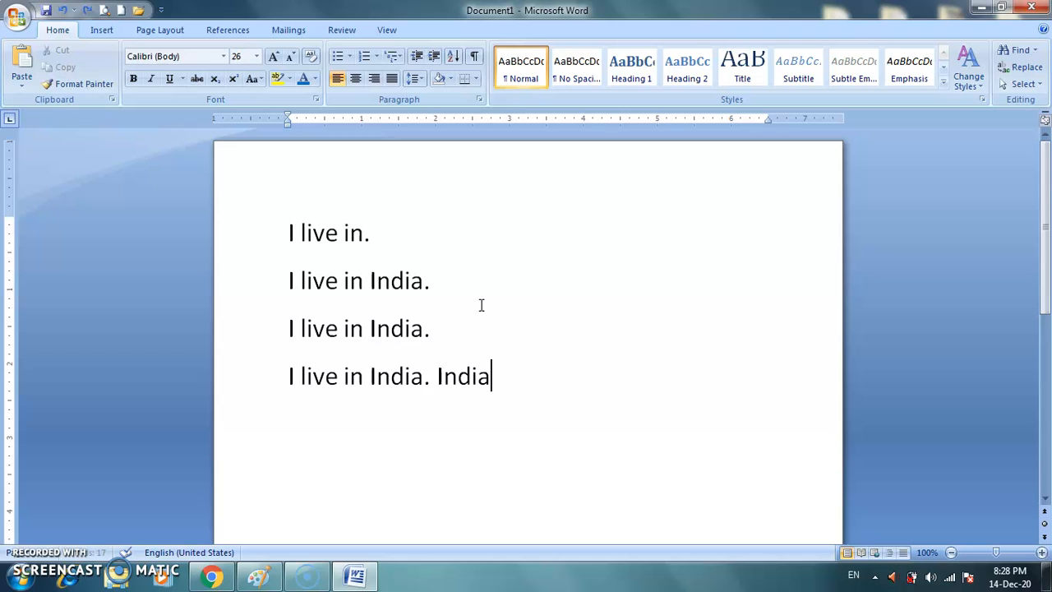
{"action": "key", "text": "ctrl+z"}
{"action": "left_click", "coordinate": [482, 304]}
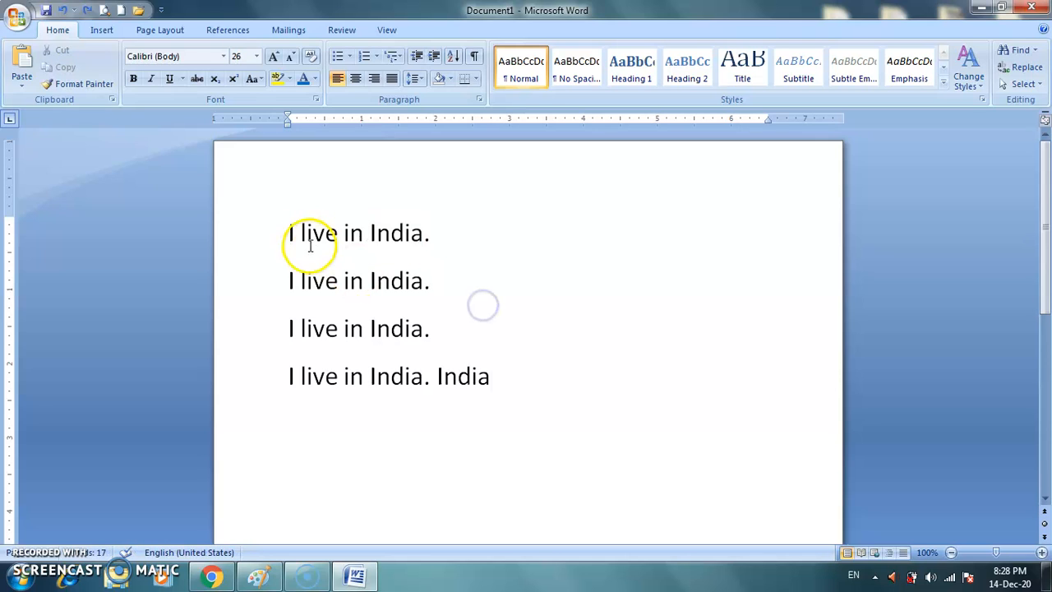
Change the font color of the entire first sentence to the standard blue
{"action": "left_click_drag", "start_coordinate": [284, 232], "coordinate": [432, 238]}
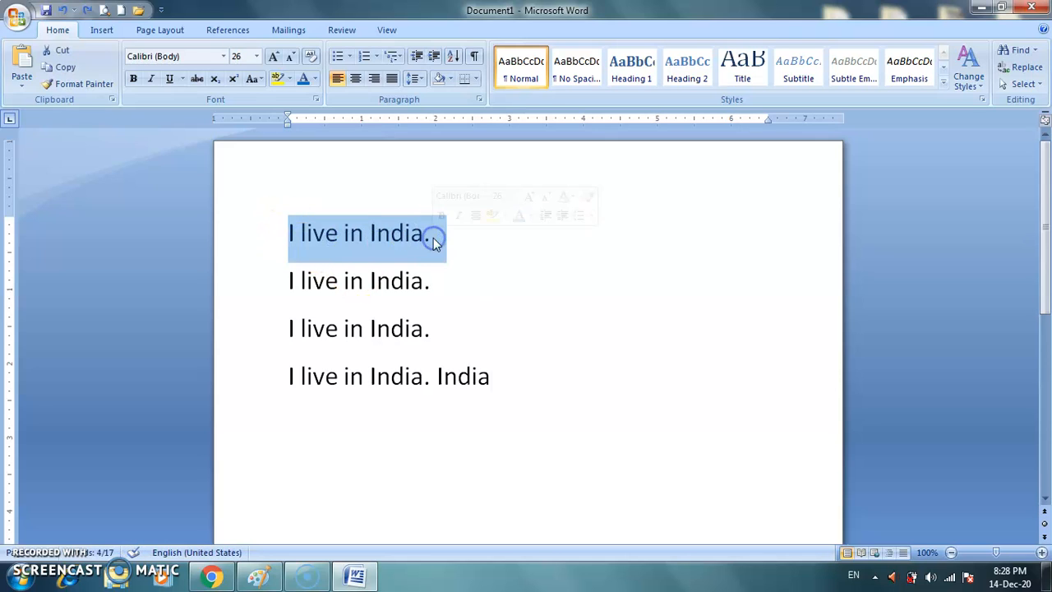
{"action": "left_click", "coordinate": [315, 79]}
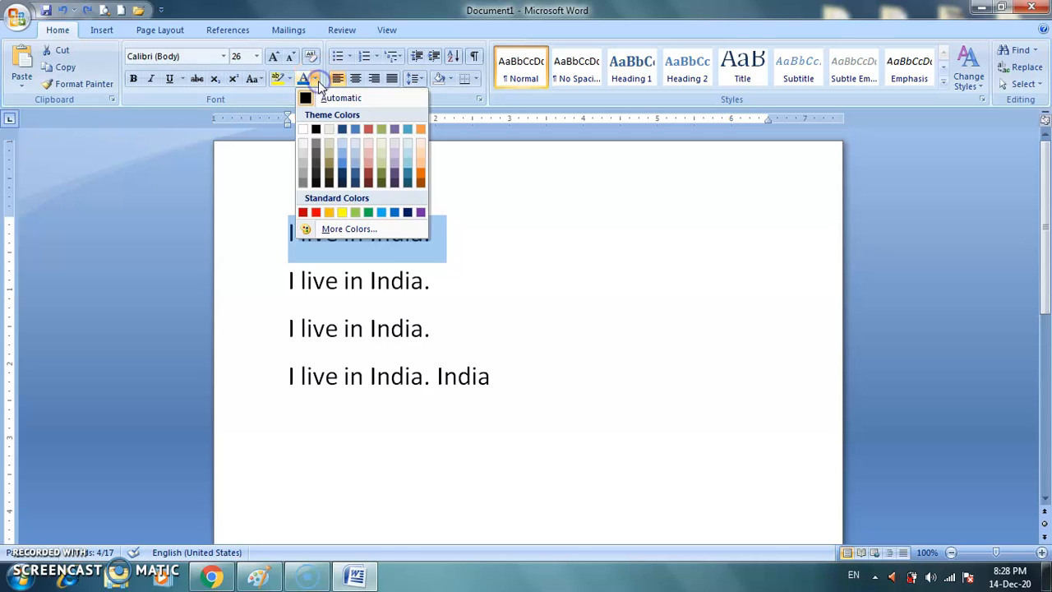
{"action": "left_click", "coordinate": [393, 212]}
{"action": "left_click", "coordinate": [558, 282]}
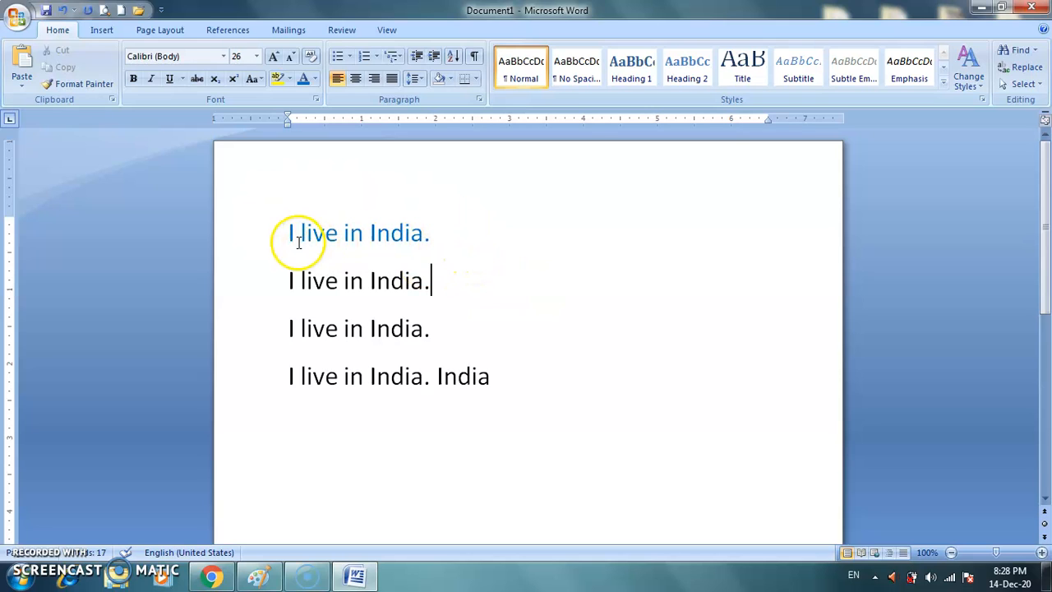
Apply the first sentence's formatting to the extra word "India" at the end of the fourth line with Format Painter
{"action": "left_click_drag", "start_coordinate": [283, 233], "coordinate": [434, 236]}
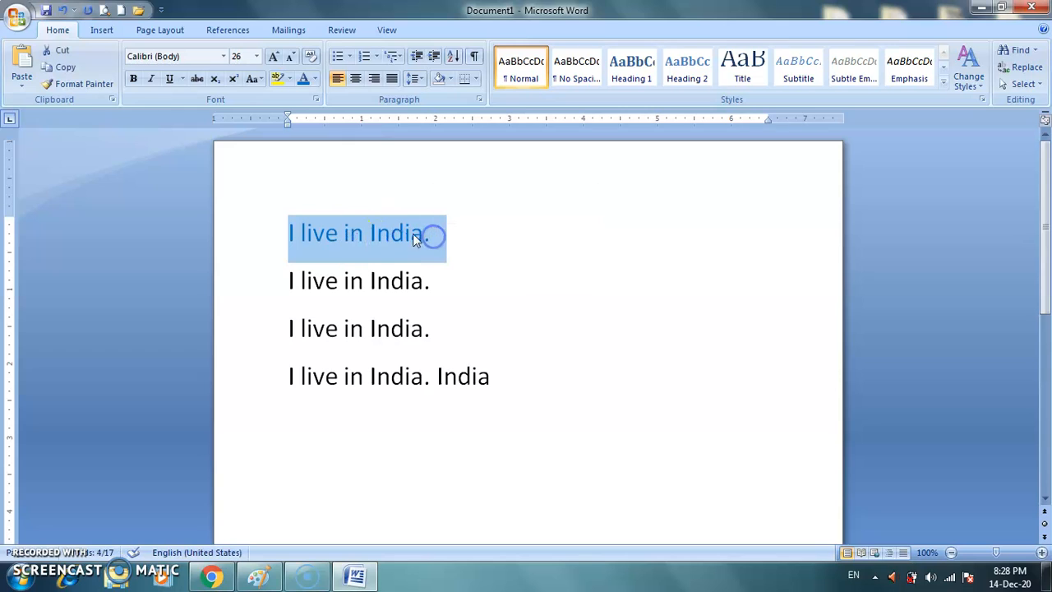
{"action": "left_click", "coordinate": [75, 85]}
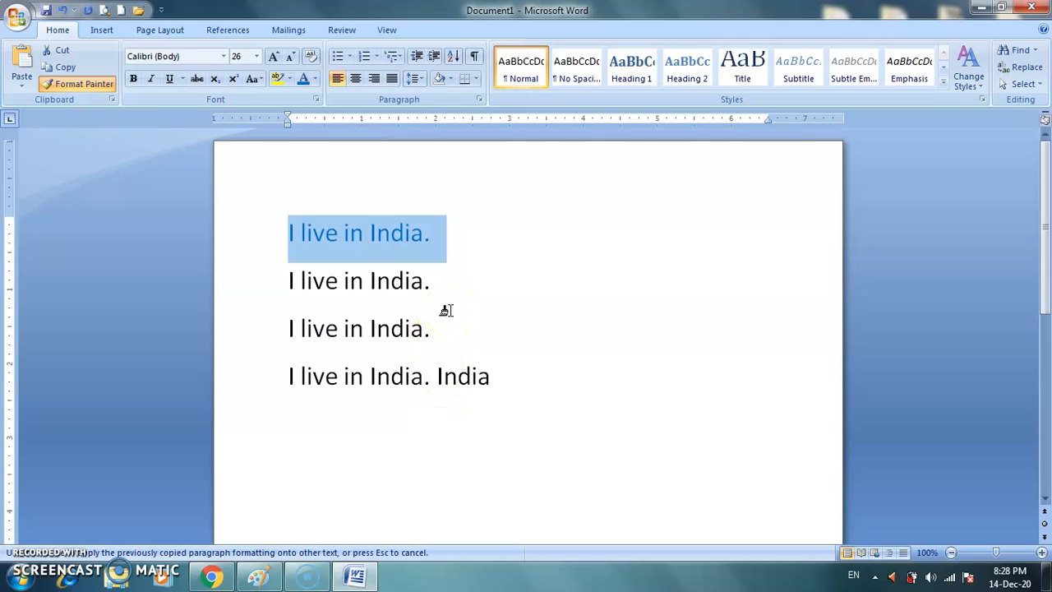
{"action": "left_click_drag", "start_coordinate": [433, 376], "coordinate": [507, 382]}
{"action": "left_click", "coordinate": [668, 384]}
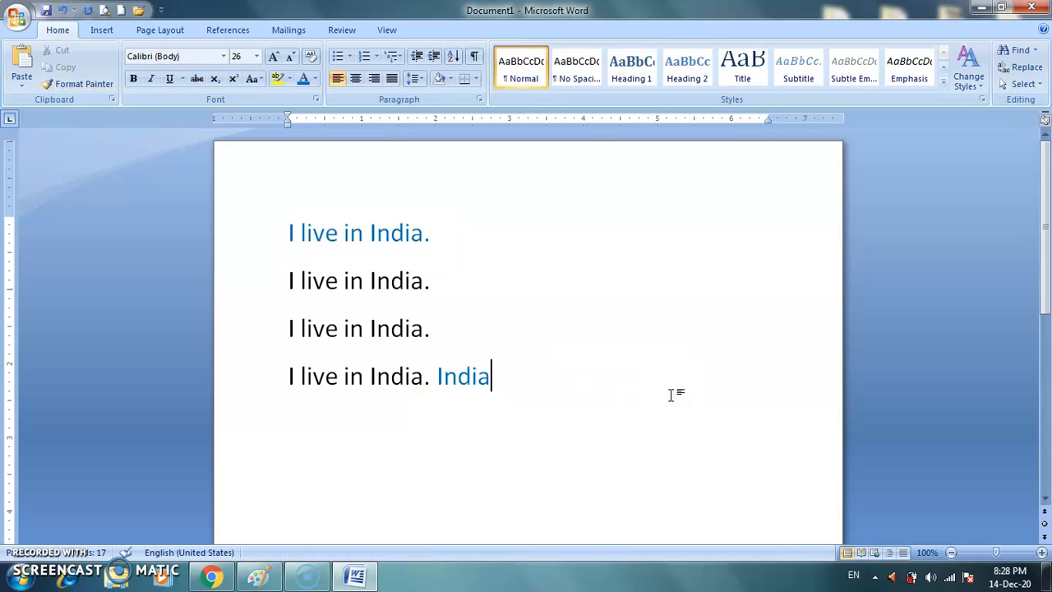